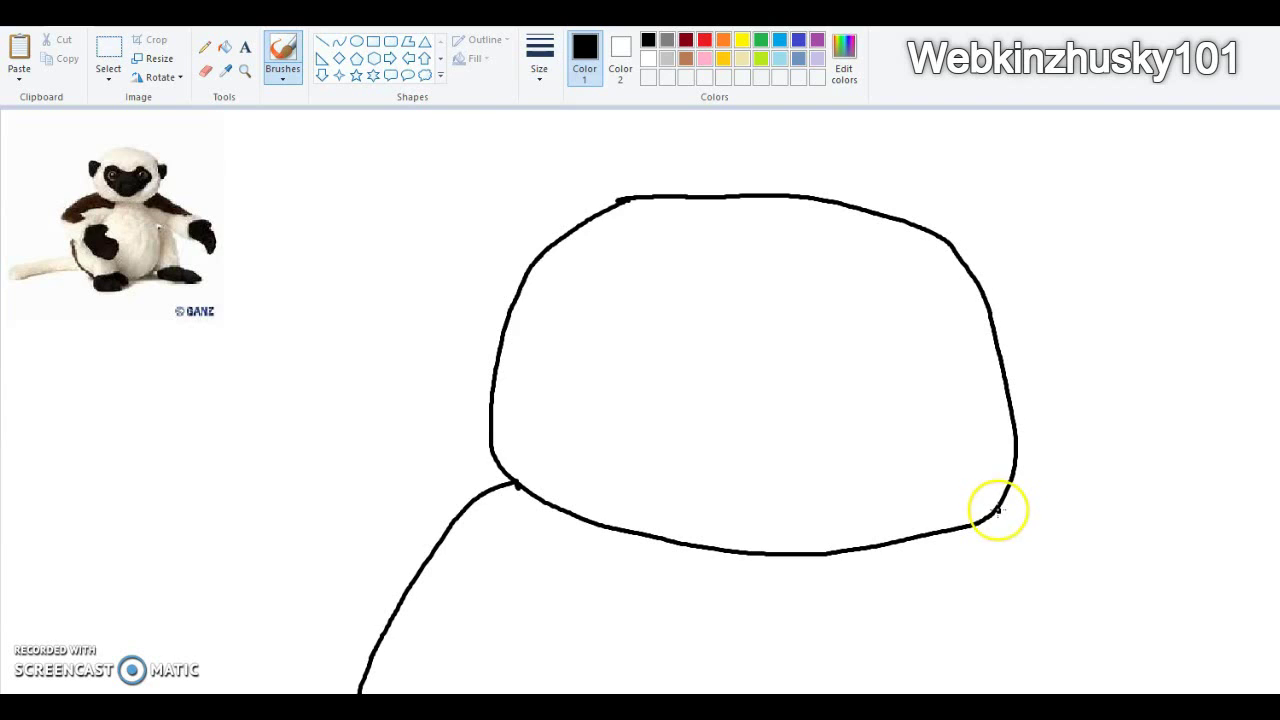
Step: Draw a wide pointed nose outline in the middle of the head and a round eye above it on each side
click(732, 423)
mouse_move(728, 388)
mouse_down()
mouse_move(883, 414)
mouse_move(789, 455)
mouse_move(748, 421)
mouse_move(733, 432)
mouse_move(721, 392)
mouse_up()
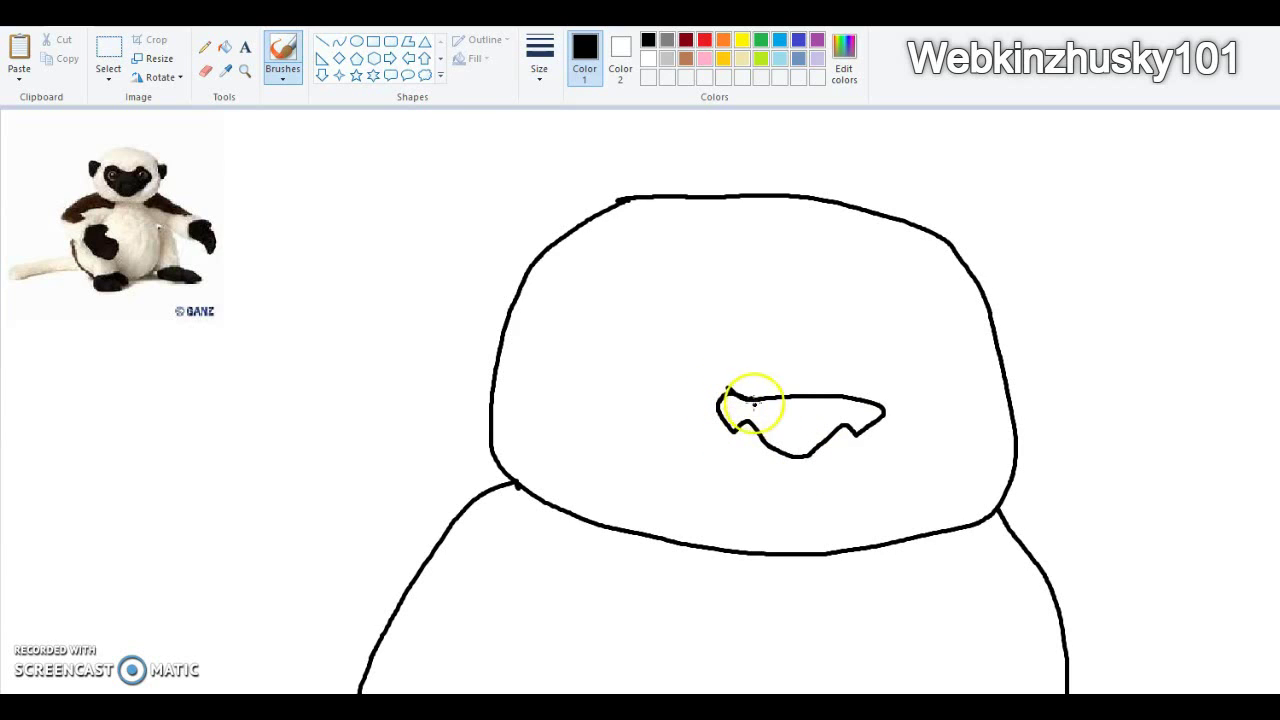
mouse_move(860, 292)
mouse_down()
mouse_move(860, 386)
mouse_move(919, 382)
mouse_move(940, 317)
mouse_move(901, 289)
mouse_move(860, 290)
mouse_up()
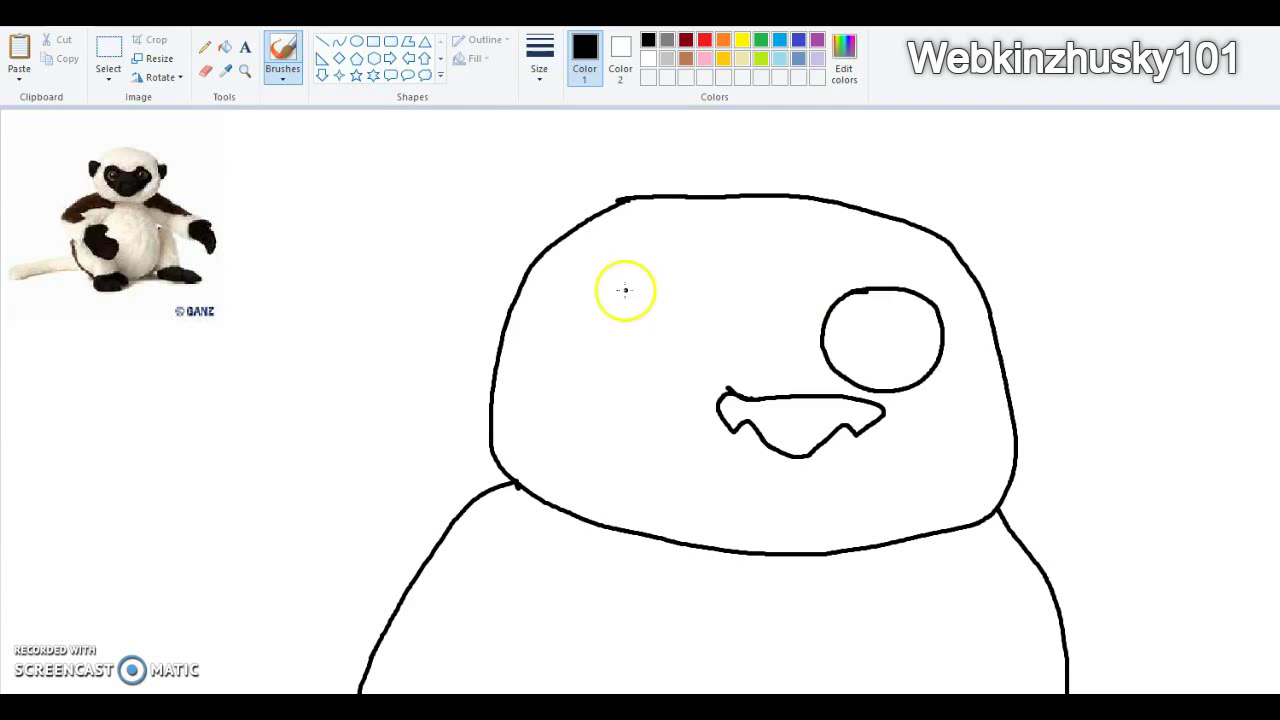
mouse_move(646, 301)
mouse_down()
mouse_move(695, 284)
mouse_move(749, 331)
mouse_move(733, 368)
mouse_move(691, 383)
mouse_move(652, 361)
mouse_move(648, 296)
mouse_up()
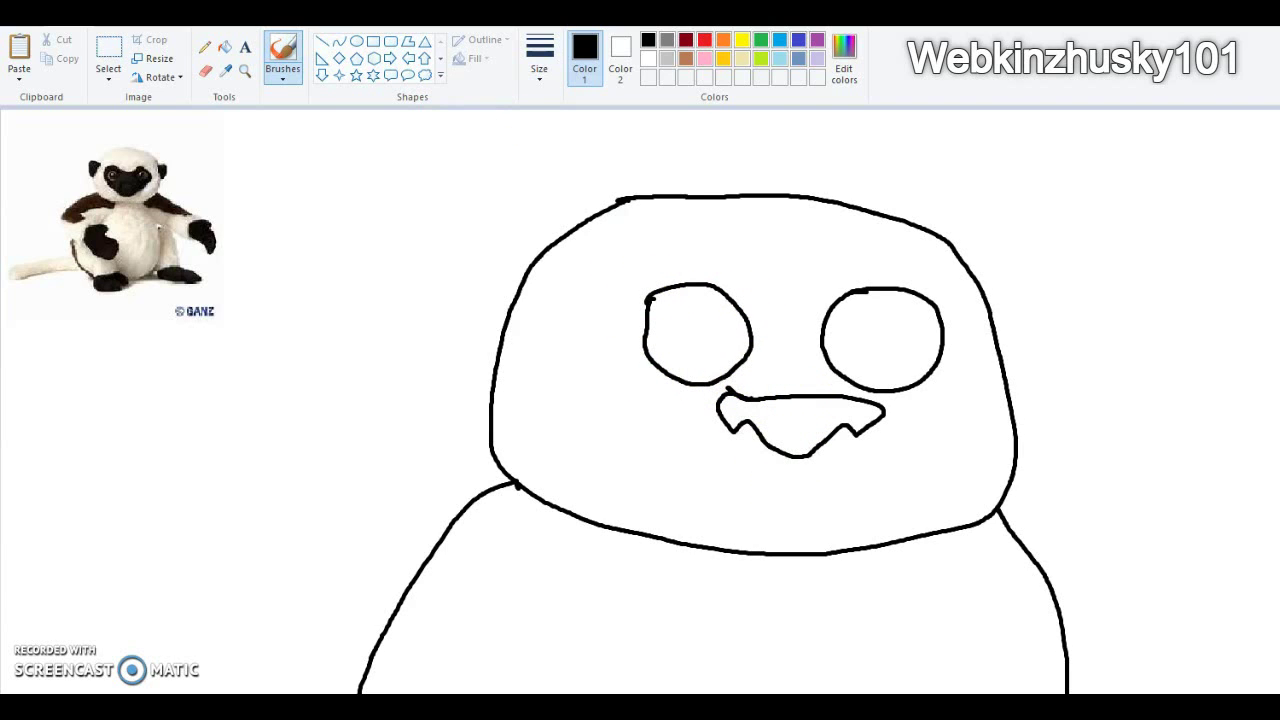
Step: Draw the mouth line below the nose and a curved ear outline on each upper side of the head
mouse_move(796, 460)
mouse_down()
mouse_move(788, 496)
mouse_move(764, 512)
mouse_move(650, 488)
mouse_up()
drag(779, 508, 895, 514)
mouse_move(570, 232)
mouse_down()
mouse_move(529, 178)
mouse_move(474, 240)
mouse_move(498, 350)
mouse_up()
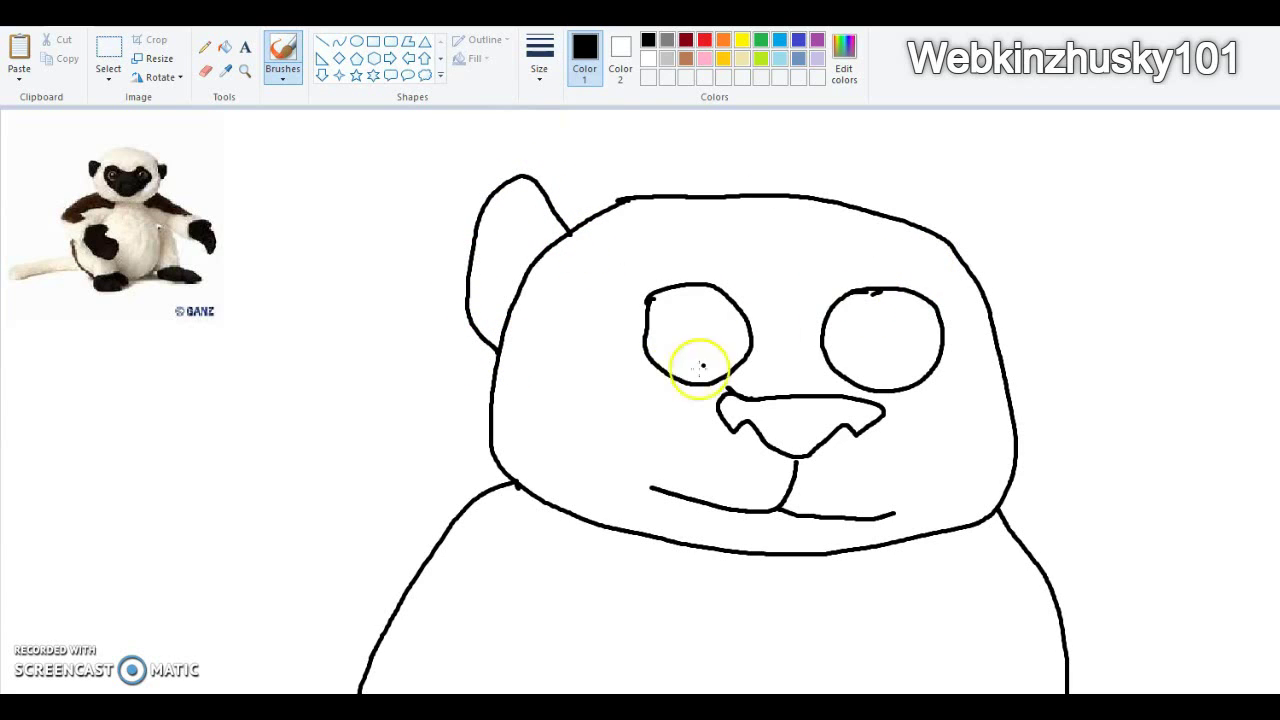
mouse_move(954, 243)
mouse_down()
mouse_move(1022, 211)
mouse_move(1051, 270)
mouse_move(1011, 336)
mouse_up()
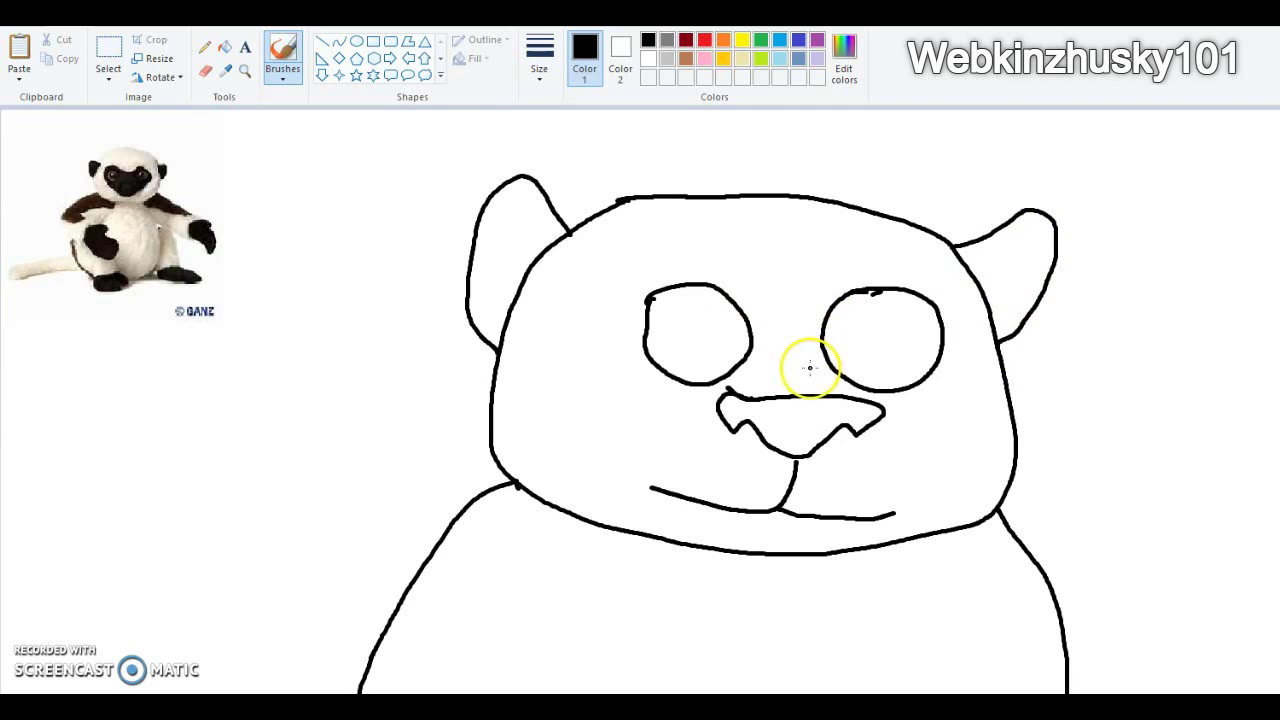
Step: Choose a thicker brush size and retrace both eye circles with a heavier black outline
click(535, 50)
click(571, 218)
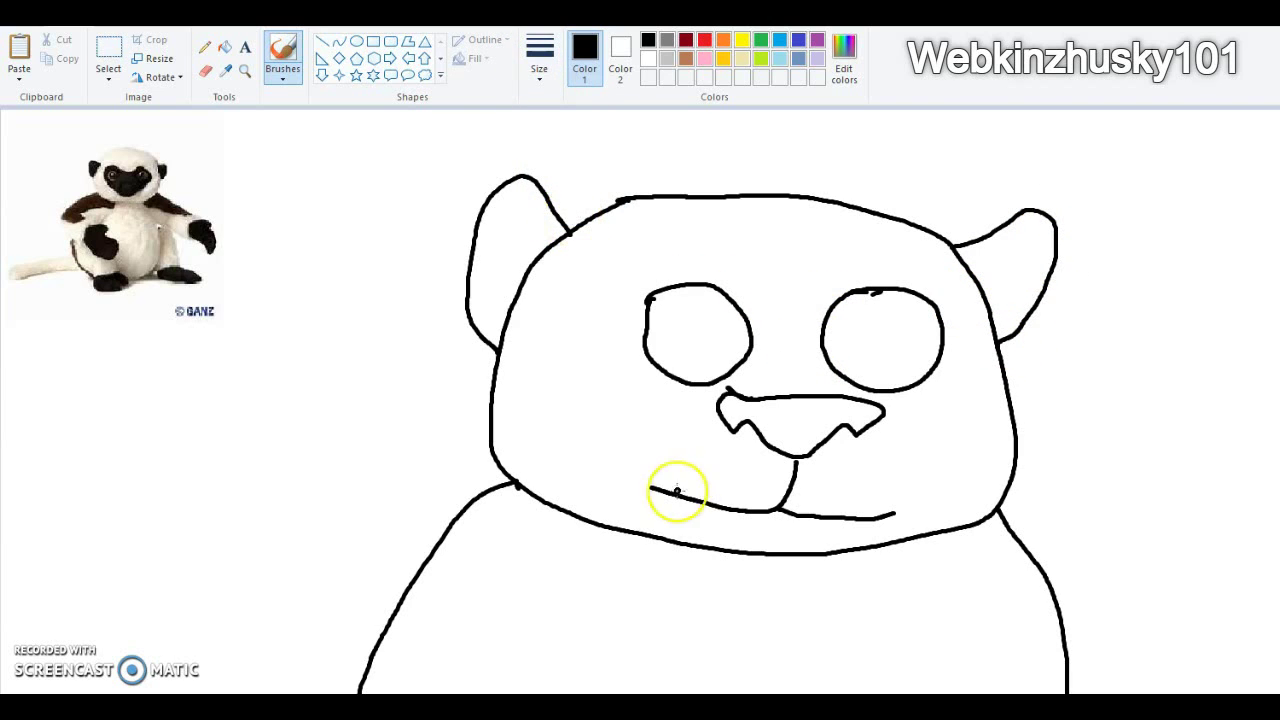
mouse_move(648, 350)
mouse_down()
mouse_move(645, 306)
mouse_move(666, 285)
mouse_move(703, 283)
mouse_move(751, 327)
mouse_move(748, 359)
mouse_move(683, 385)
mouse_move(639, 359)
mouse_move(643, 307)
mouse_up()
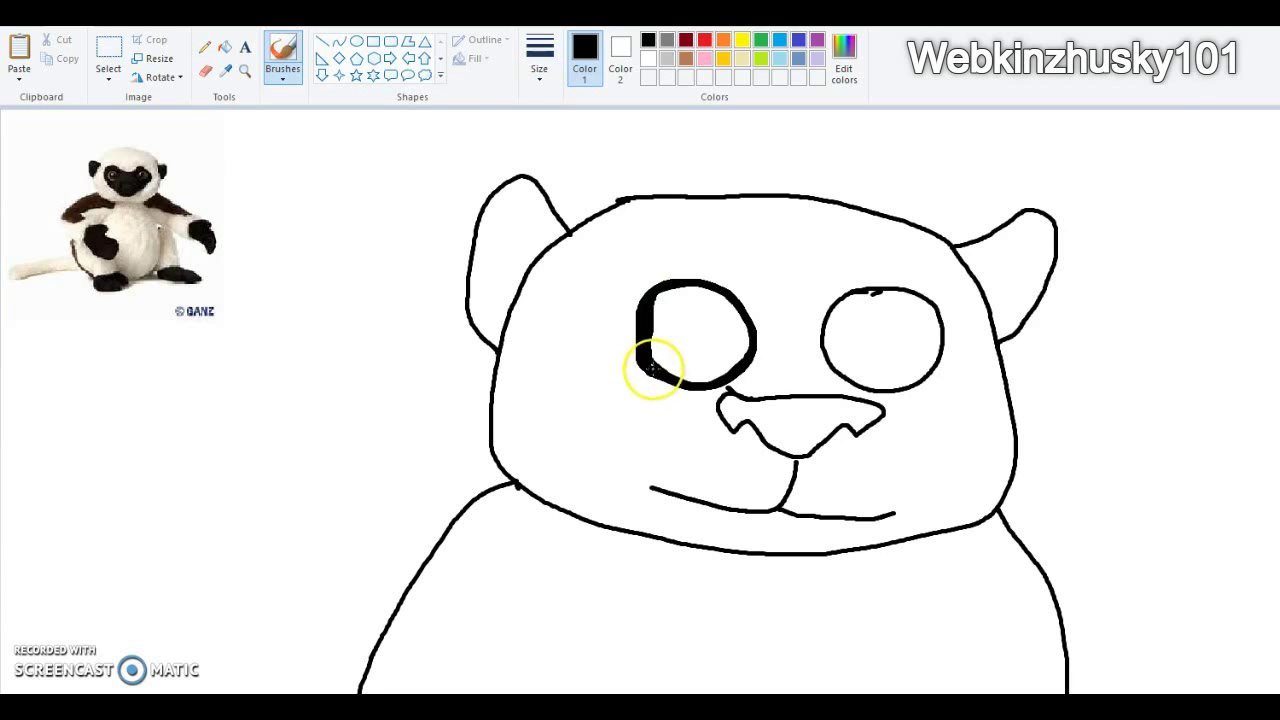
mouse_move(812, 350)
mouse_down()
mouse_move(838, 300)
mouse_move(871, 287)
mouse_move(929, 301)
mouse_move(938, 330)
mouse_move(922, 377)
mouse_move(853, 375)
mouse_move(825, 334)
mouse_move(837, 303)
mouse_move(890, 287)
mouse_move(898, 392)
mouse_move(830, 355)
mouse_up()
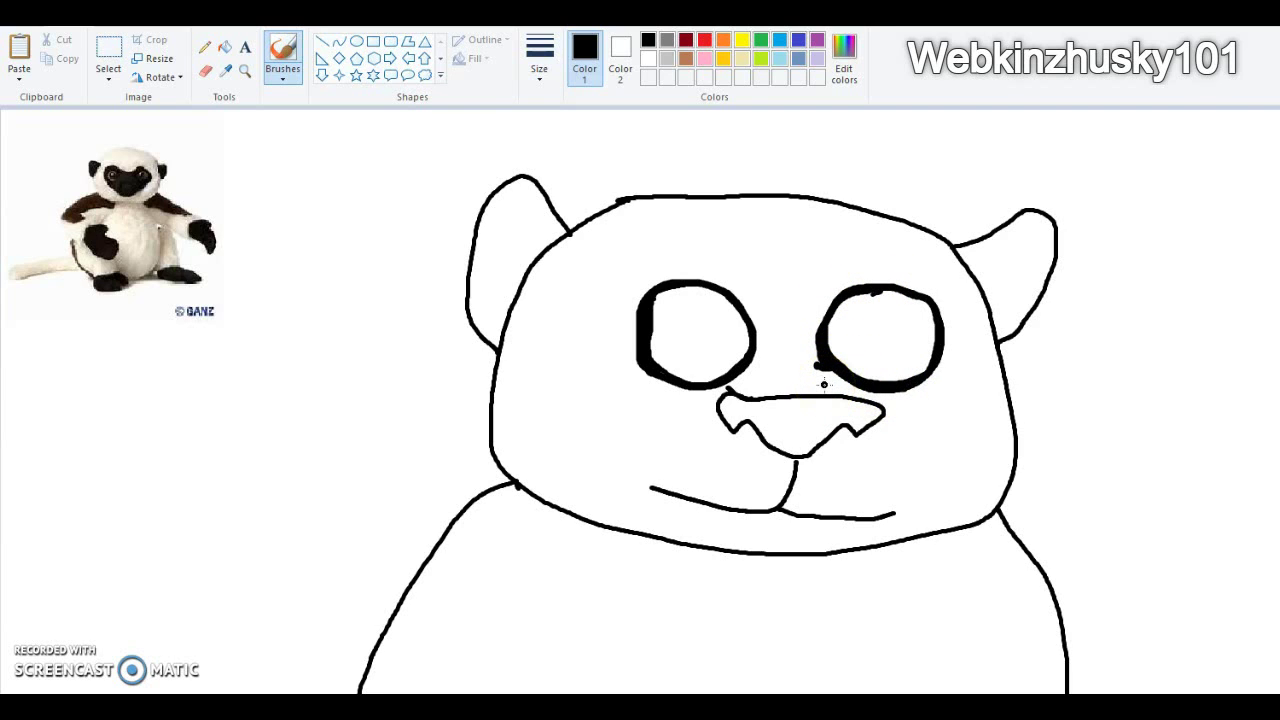
Step: Fill the nose and both ears with black
click(225, 46)
click(806, 431)
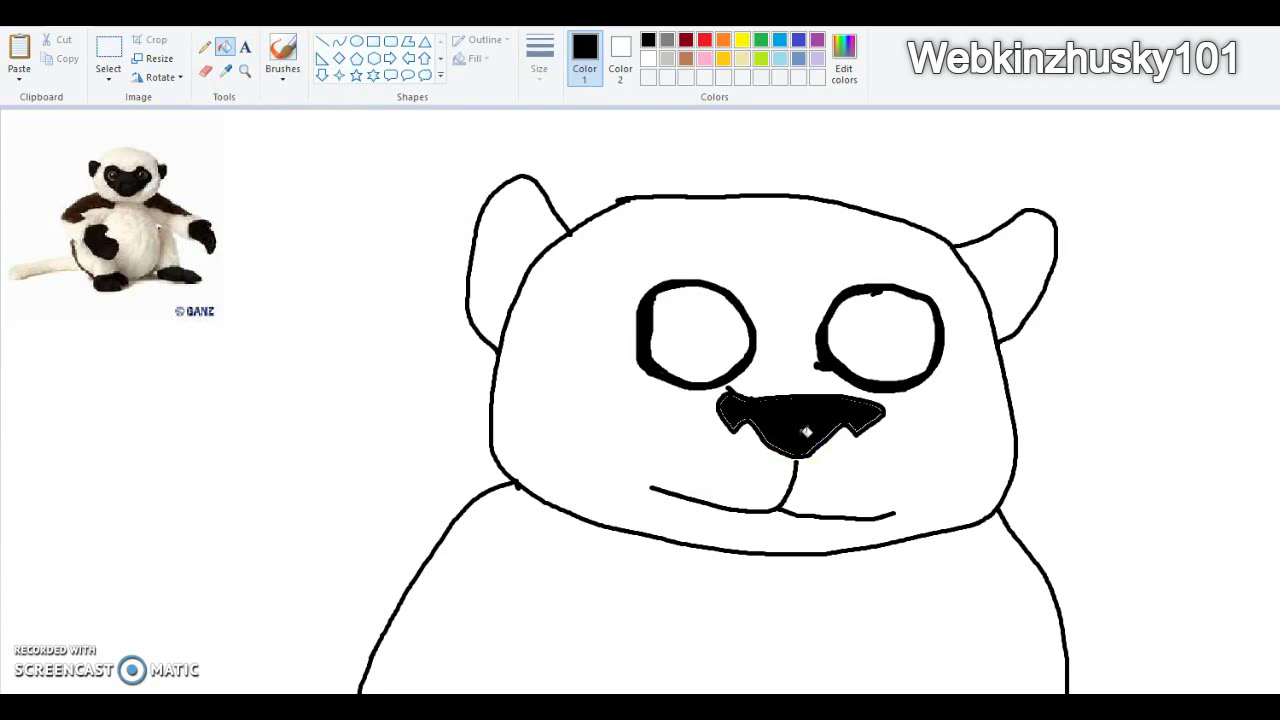
click(560, 252)
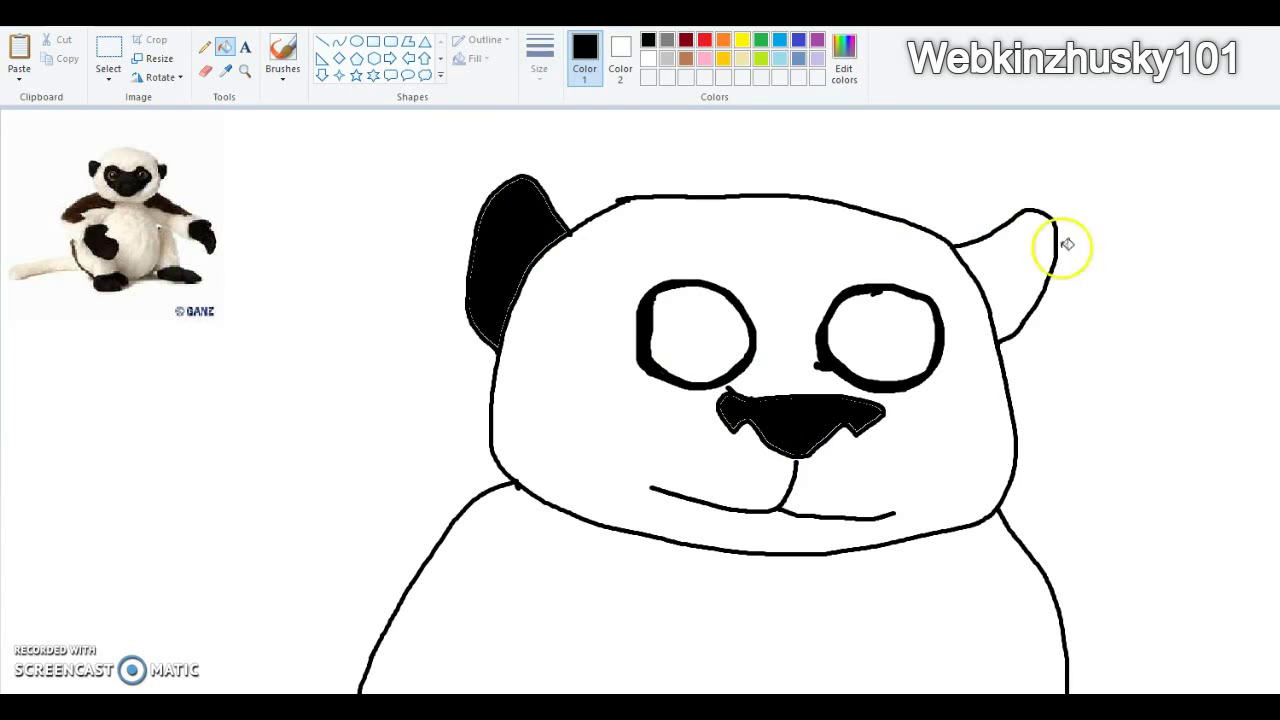
click(1045, 250)
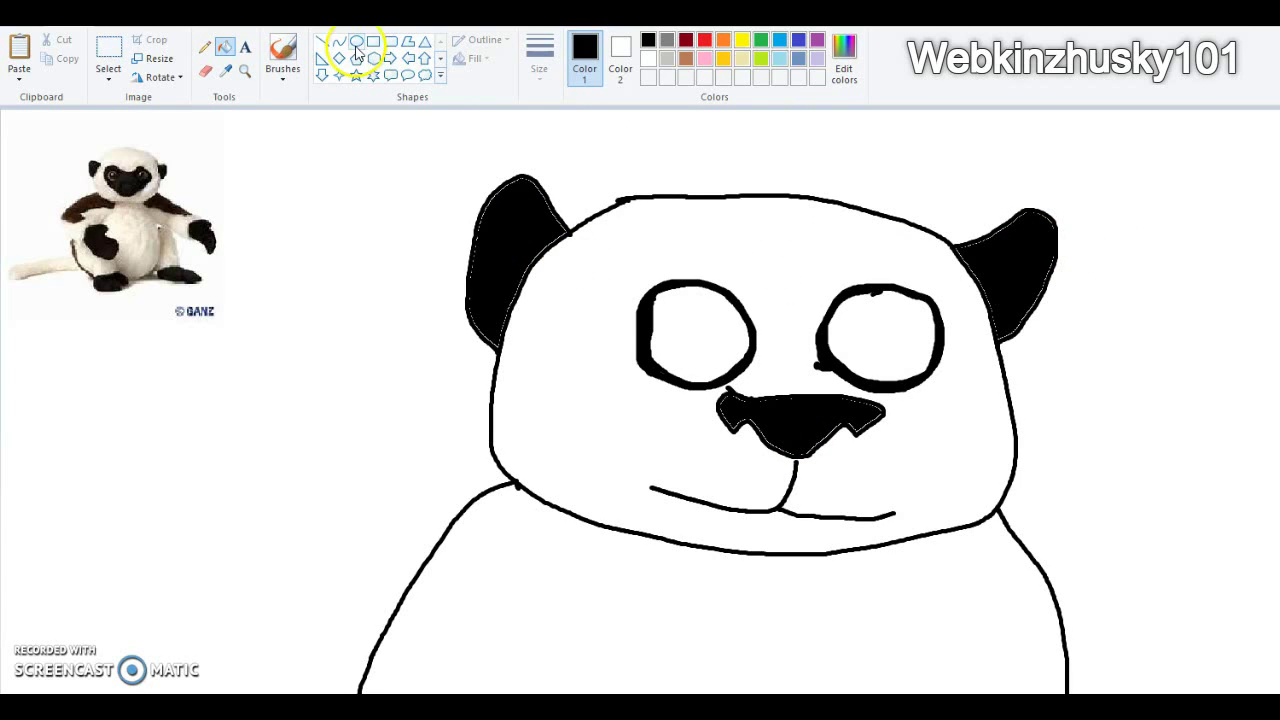
click(647, 41)
click(283, 52)
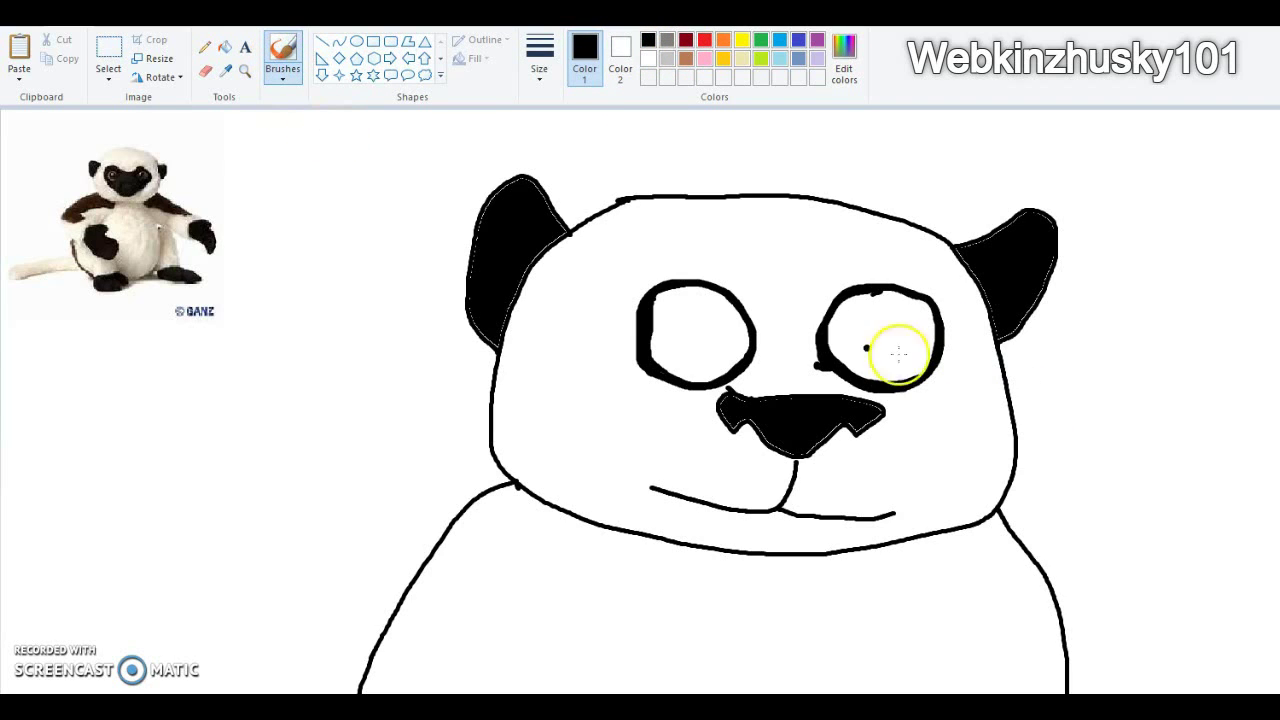
mouse_move(751, 250)
mouse_down()
mouse_move(648, 253)
mouse_move(596, 380)
mouse_move(612, 454)
mouse_move(660, 507)
mouse_move(715, 532)
mouse_move(890, 531)
mouse_move(933, 469)
mouse_move(965, 304)
mouse_move(911, 256)
mouse_move(803, 283)
mouse_move(733, 245)
mouse_up()
click(670, 57)
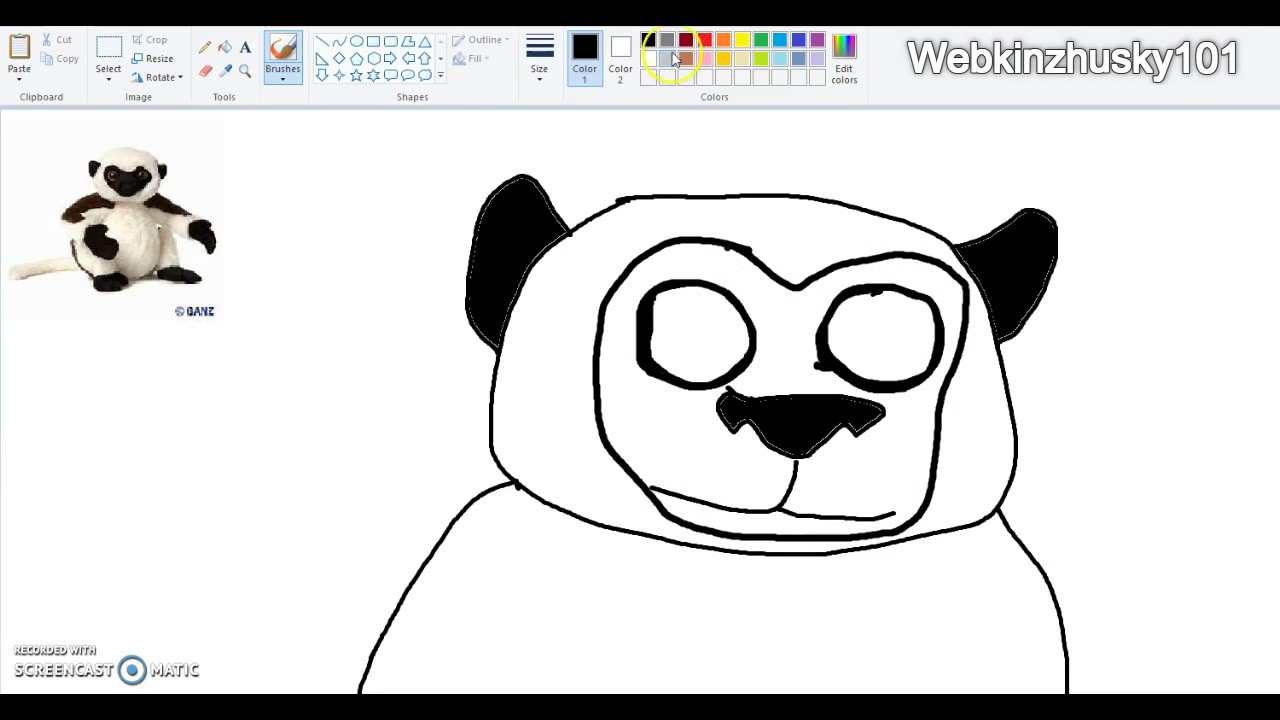
key(ctrl+z)
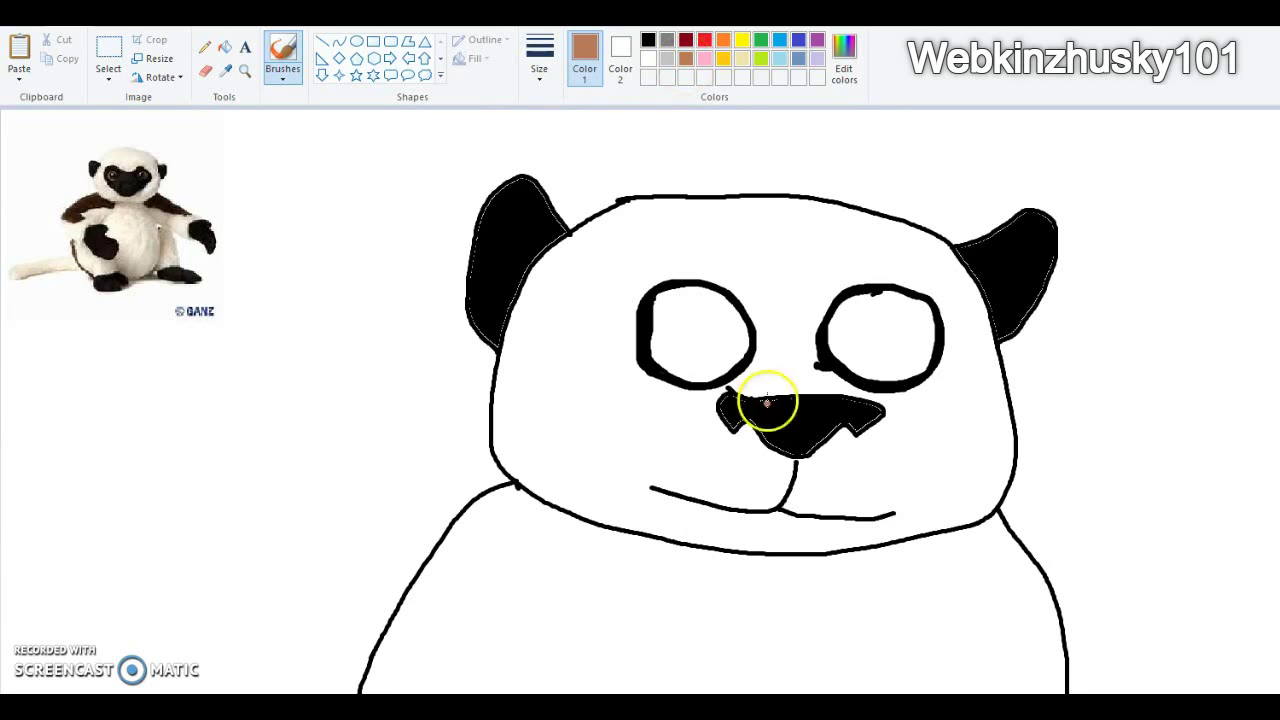
Step: Draw a brown inner edge along each shoulder, fill the enclosed shoulder areas with brown, and return to the brush
mouse_move(566, 516)
mouse_down()
mouse_move(418, 633)
mouse_move(368, 690)
mouse_up()
drag(938, 497, 948, 521)
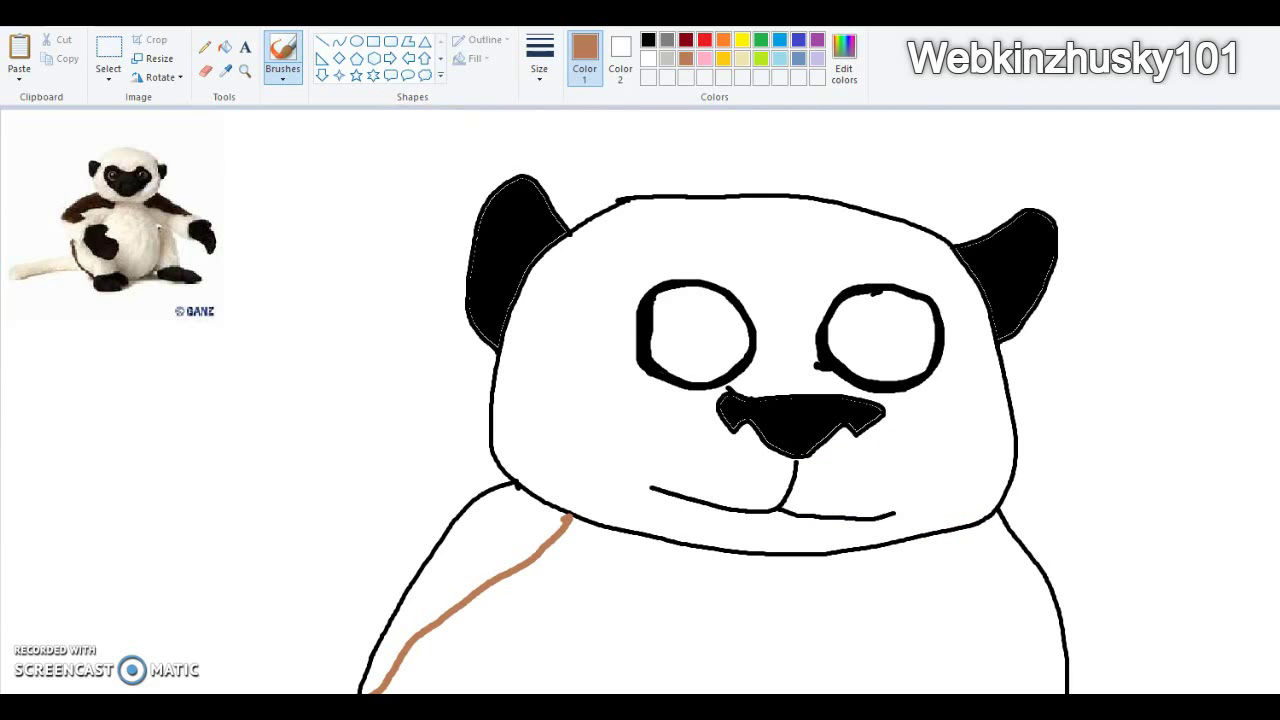
mouse_move(956, 532)
mouse_down()
mouse_move(985, 627)
mouse_move(1055, 690)
mouse_up()
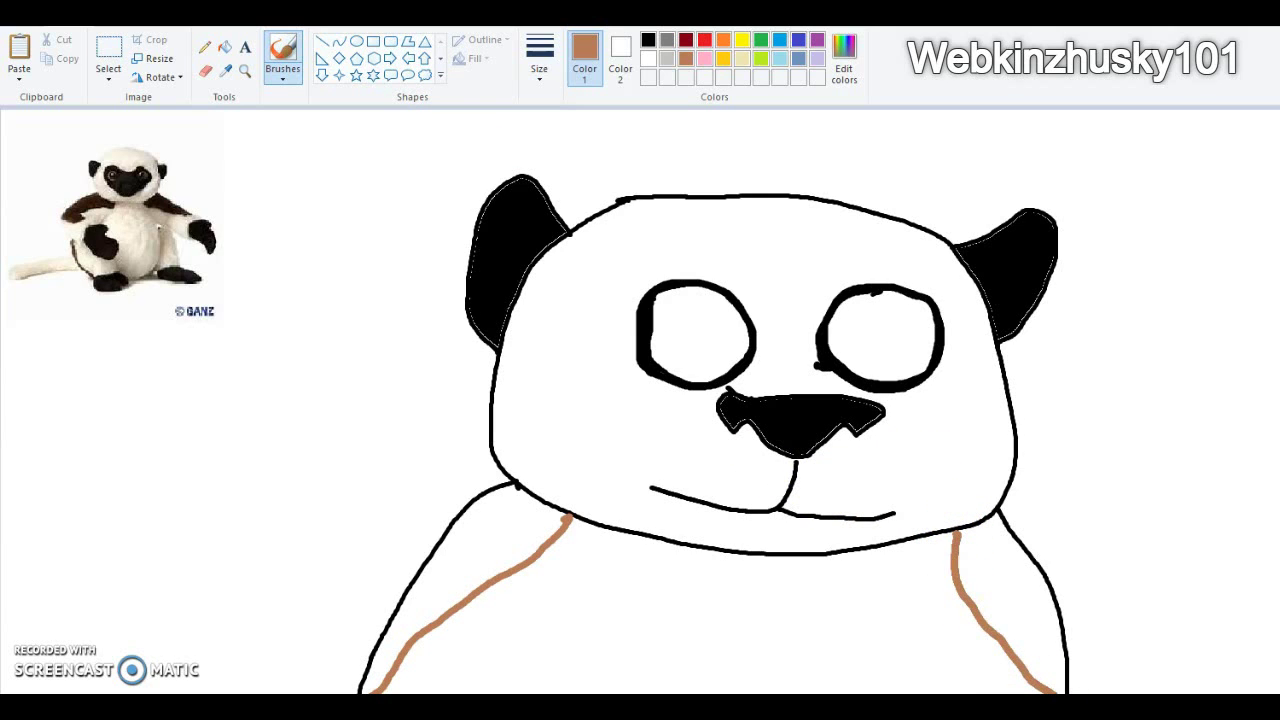
click(224, 47)
click(434, 503)
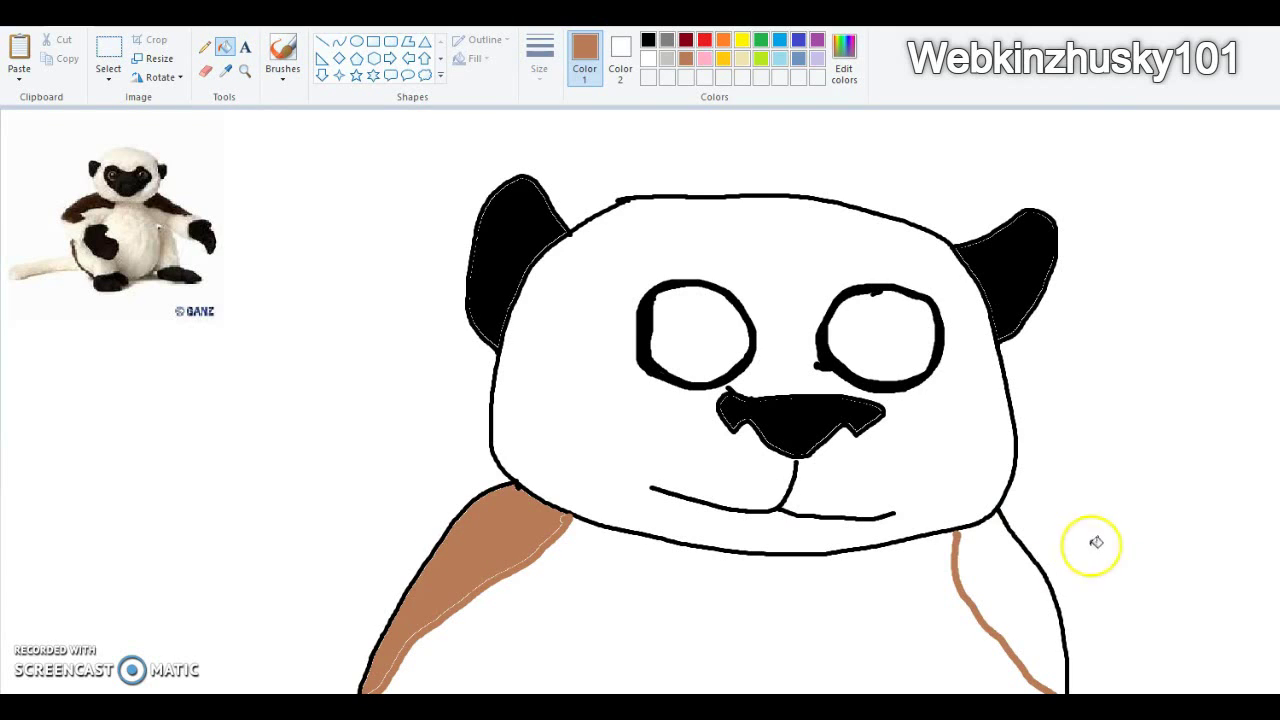
click(1031, 595)
click(285, 70)
click(545, 50)
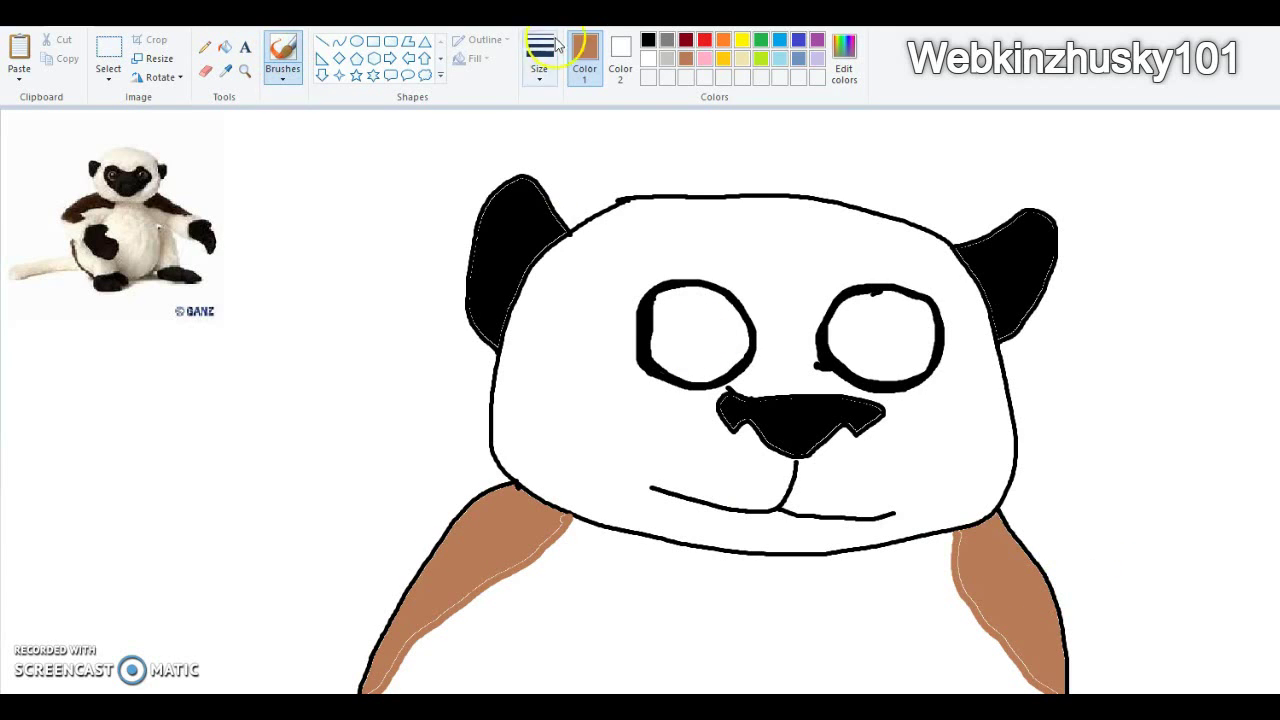
click(667, 40)
click(843, 62)
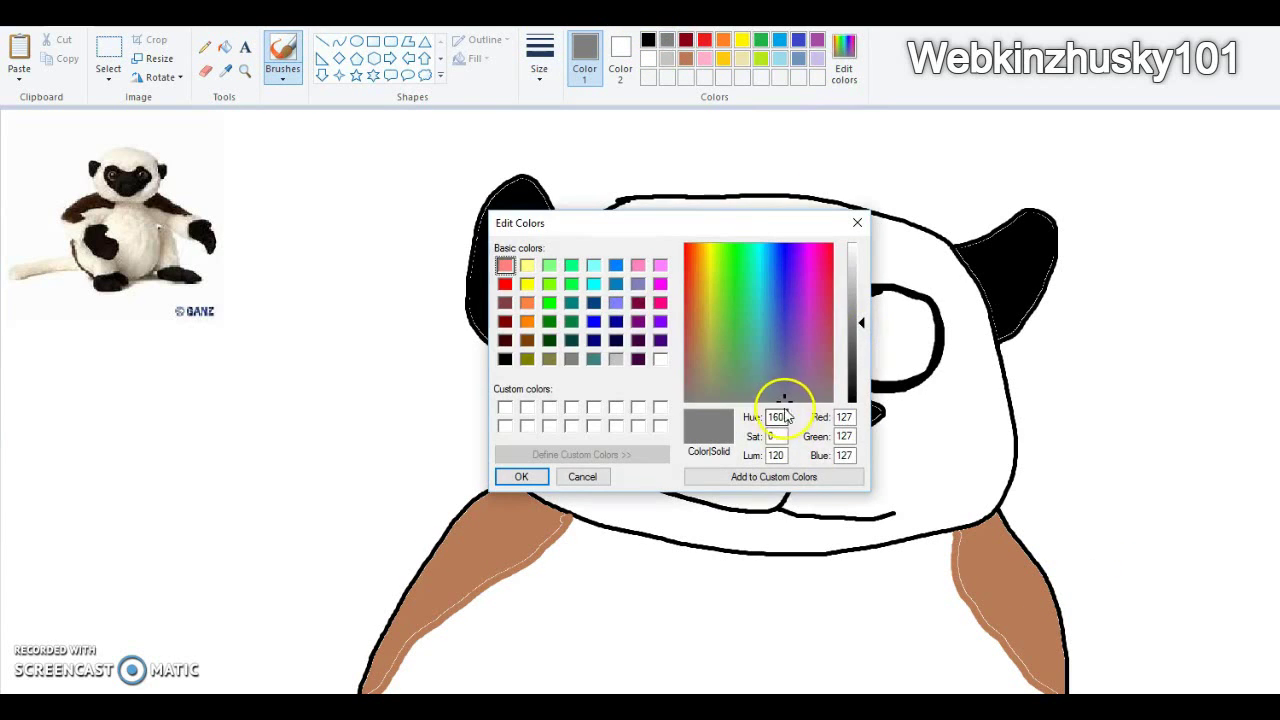
click(857, 222)
click(648, 40)
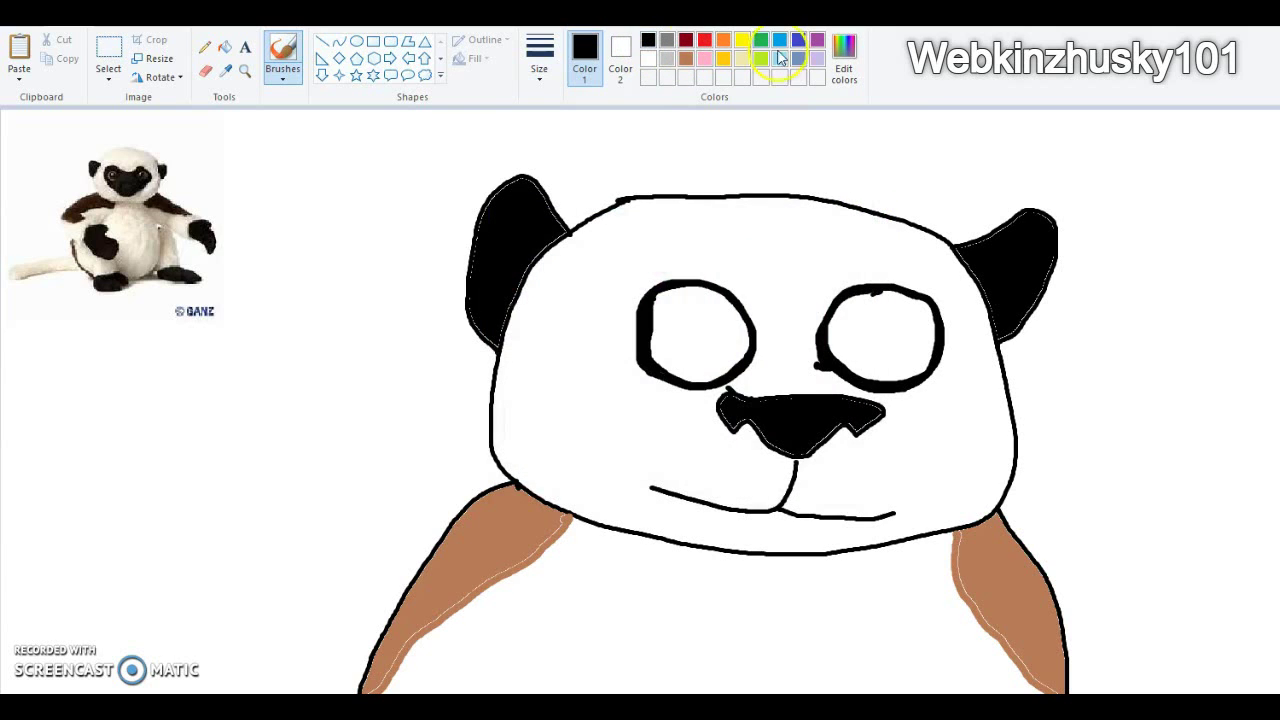
click(843, 62)
click(789, 399)
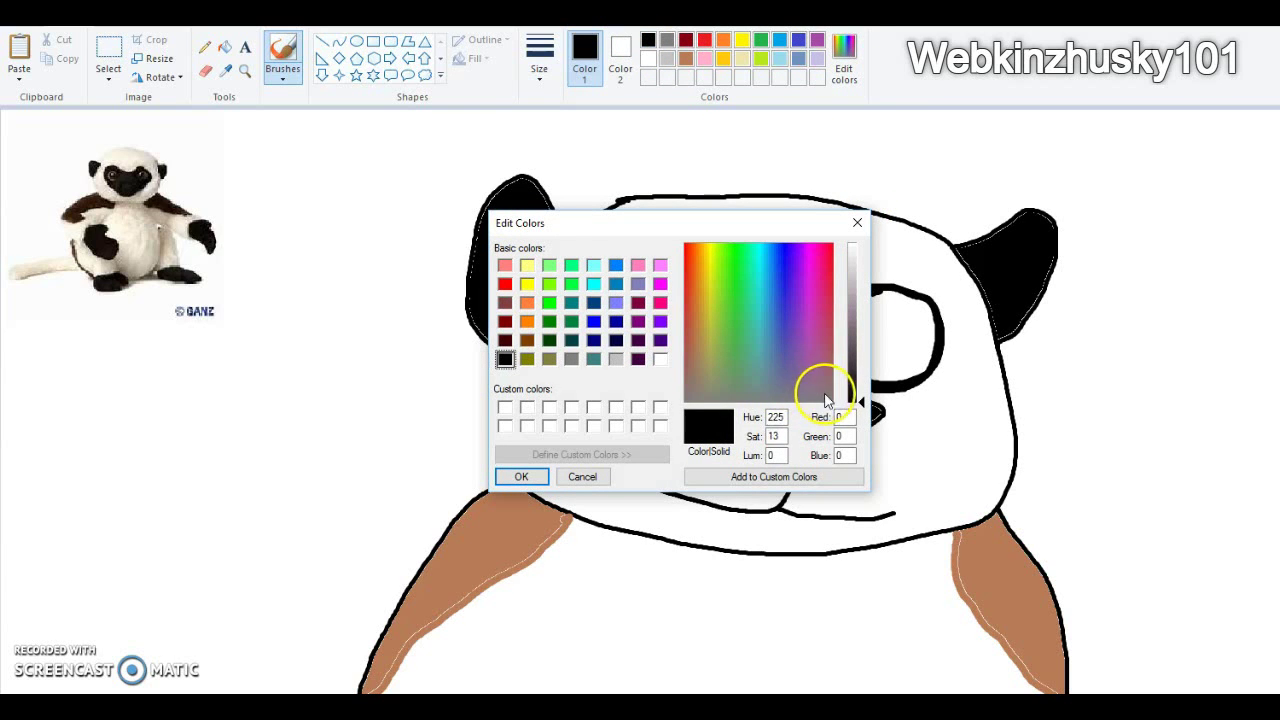
drag(735, 381, 786, 341)
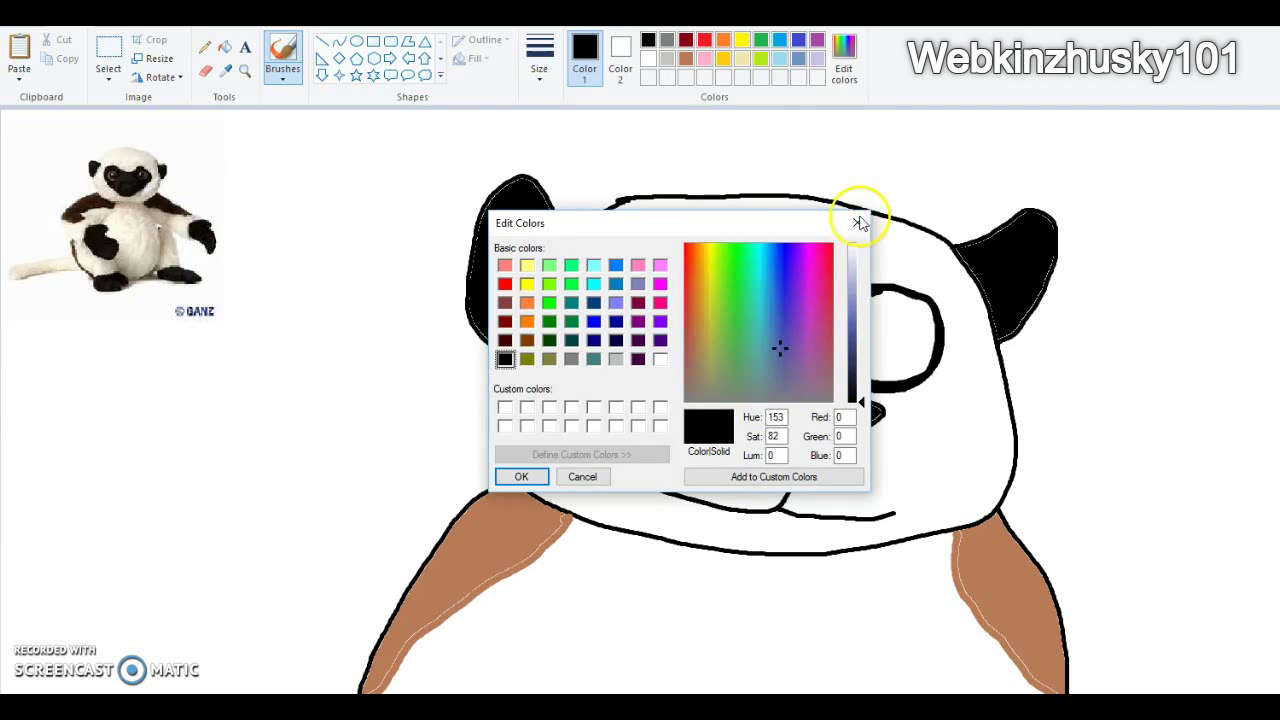
click(857, 222)
Step: Create a custom dark grey with a faint purple tint, starting from the palette's dark grey
click(667, 40)
click(843, 62)
click(766, 398)
mouse_move(766, 398)
mouse_down()
mouse_move(811, 397)
mouse_move(701, 400)
mouse_move(777, 393)
mouse_up()
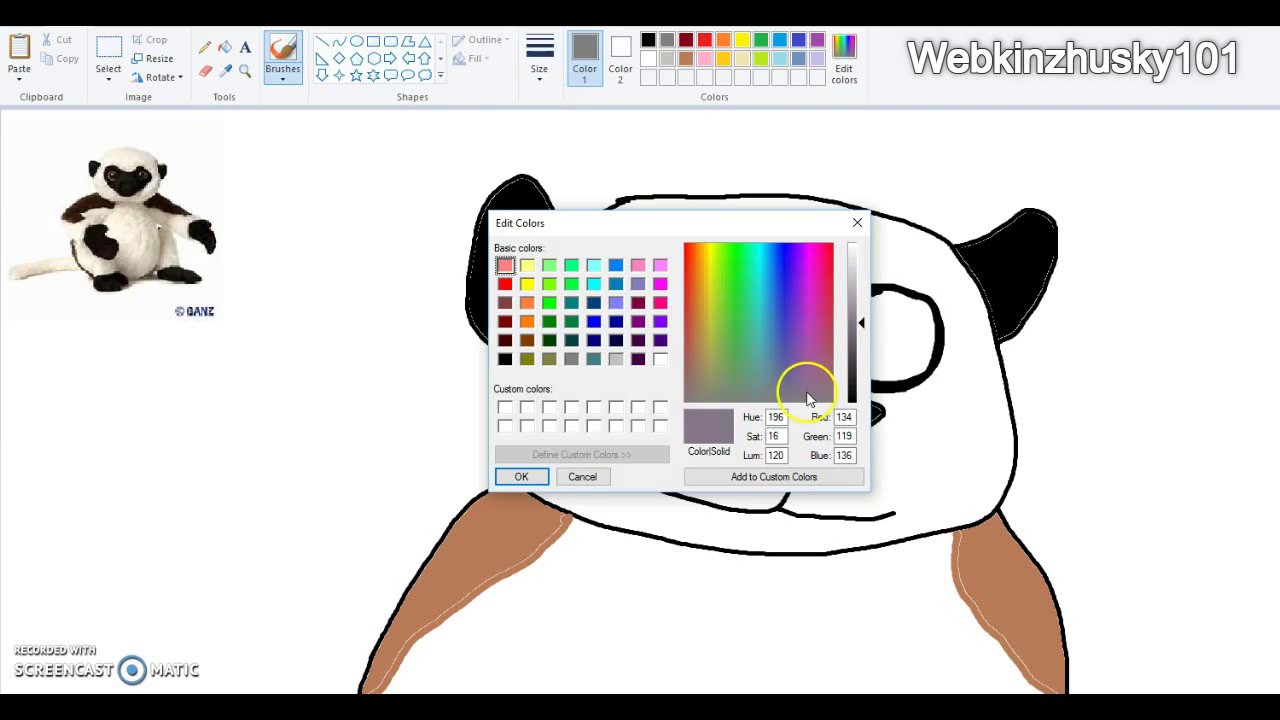
click(521, 476)
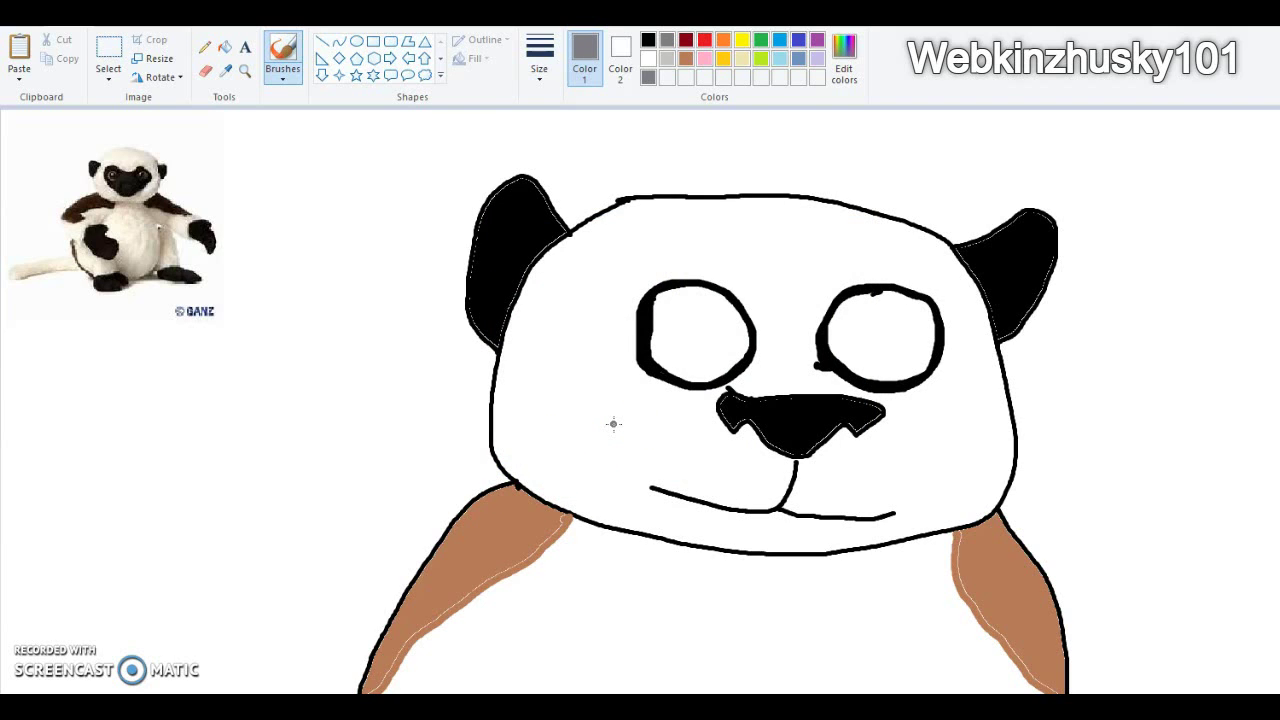
Step: Outline a heart-topped face mask around the eyes, nose and mouth in the custom grey and fill it
mouse_move(772, 289)
mouse_down()
mouse_move(727, 252)
mouse_move(600, 279)
mouse_move(554, 446)
mouse_move(586, 511)
mouse_up()
mouse_move(775, 289)
mouse_down()
mouse_move(881, 263)
mouse_move(953, 315)
mouse_move(958, 411)
mouse_move(923, 528)
mouse_up()
click(224, 47)
click(632, 351)
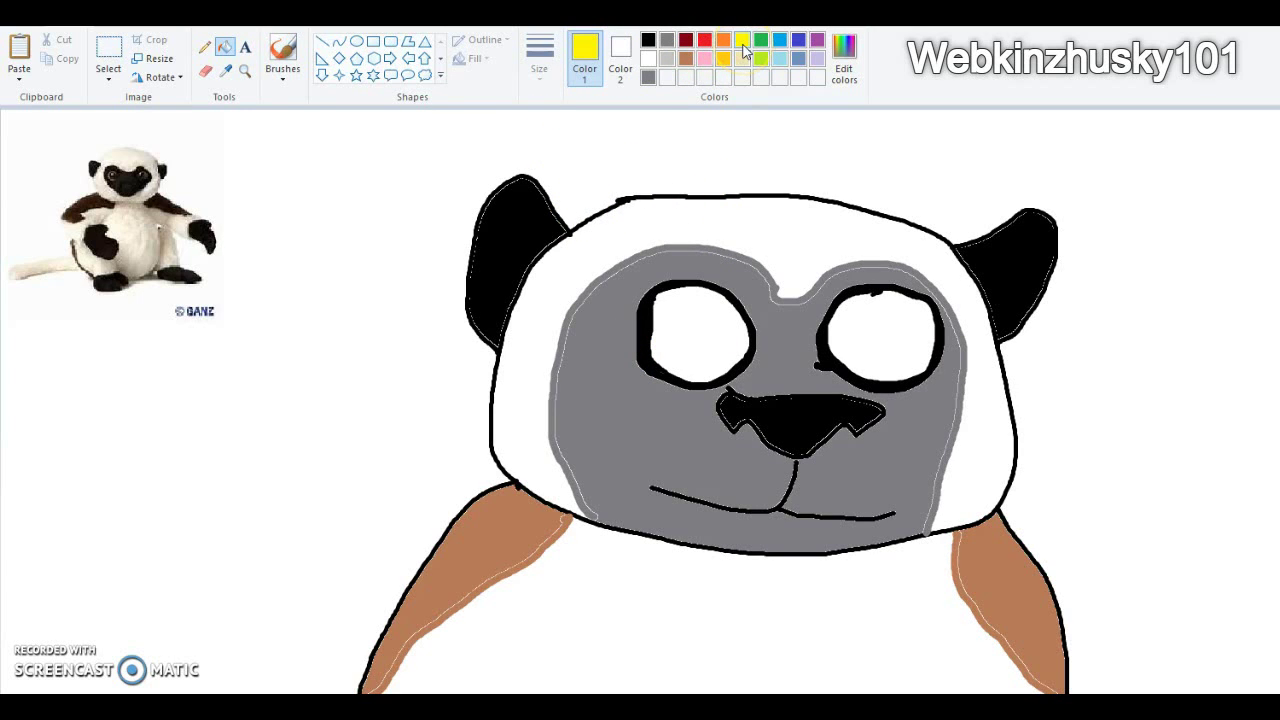
Step: Fill the insides of both eyes with yellow
click(244, 71)
click(714, 351)
click(224, 47)
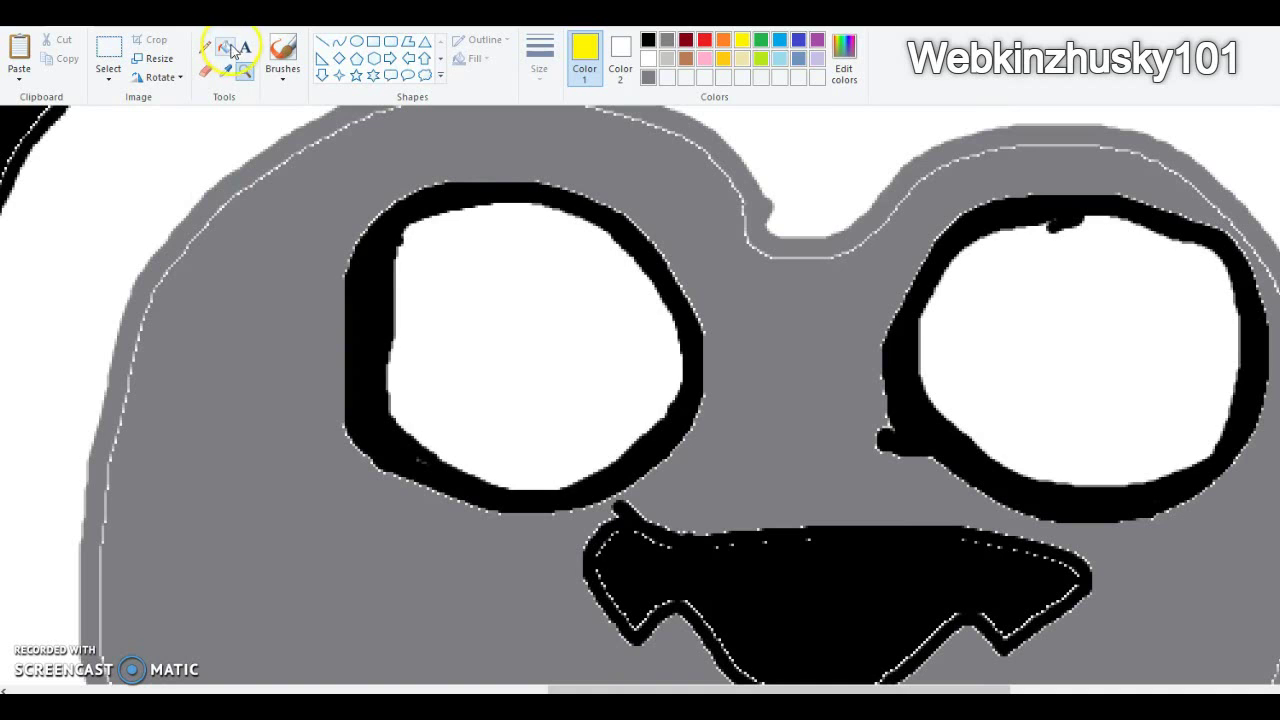
click(458, 268)
click(1055, 301)
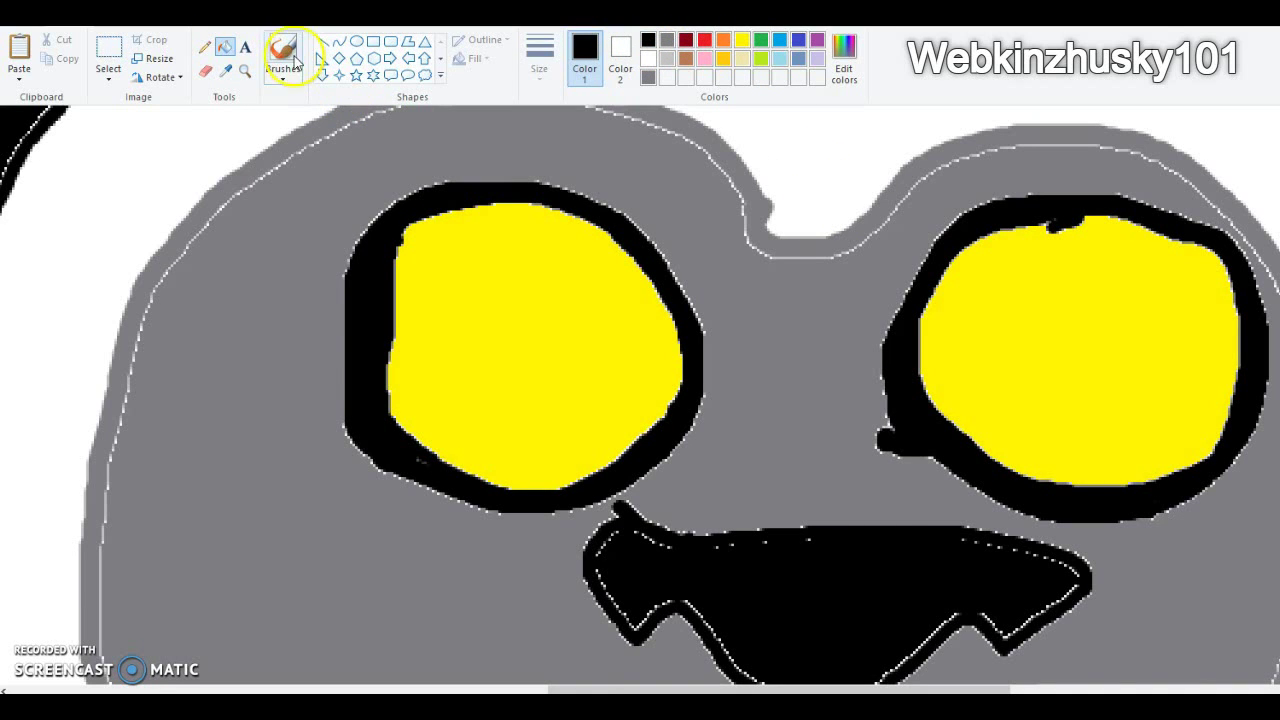
Step: Paint a solid black round pupil in the centre of each yellow eye
mouse_move(494, 316)
mouse_down()
mouse_move(575, 405)
mouse_move(514, 314)
mouse_move(571, 349)
mouse_move(531, 314)
mouse_up()
click(956, 289)
mouse_move(1039, 313)
mouse_down()
mouse_move(1021, 383)
mouse_move(1071, 436)
mouse_move(1139, 361)
mouse_move(1041, 326)
mouse_move(1065, 413)
mouse_move(1115, 331)
mouse_move(1075, 401)
mouse_move(1083, 318)
mouse_move(1103, 388)
mouse_move(1086, 383)
mouse_move(1091, 363)
mouse_move(1090, 426)
mouse_move(1090, 400)
mouse_move(1051, 353)
mouse_move(1055, 298)
mouse_move(1076, 379)
mouse_move(1108, 405)
mouse_up()
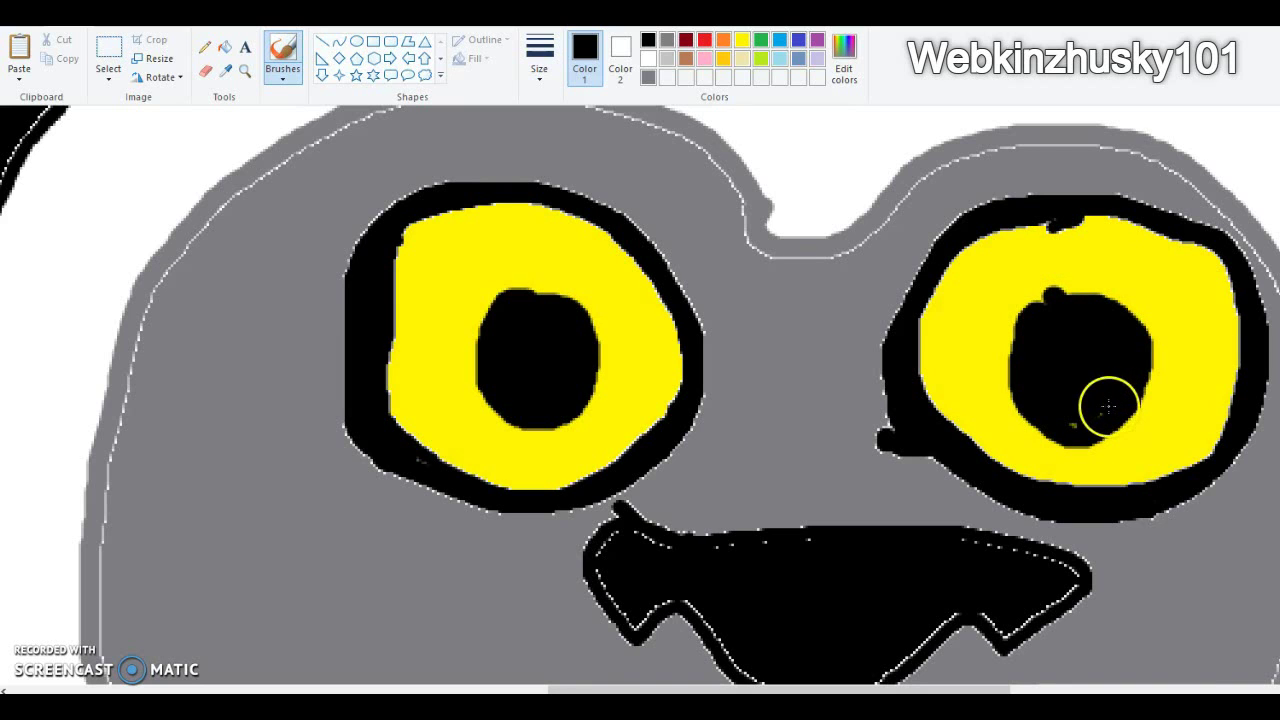
drag(1083, 303, 1060, 295)
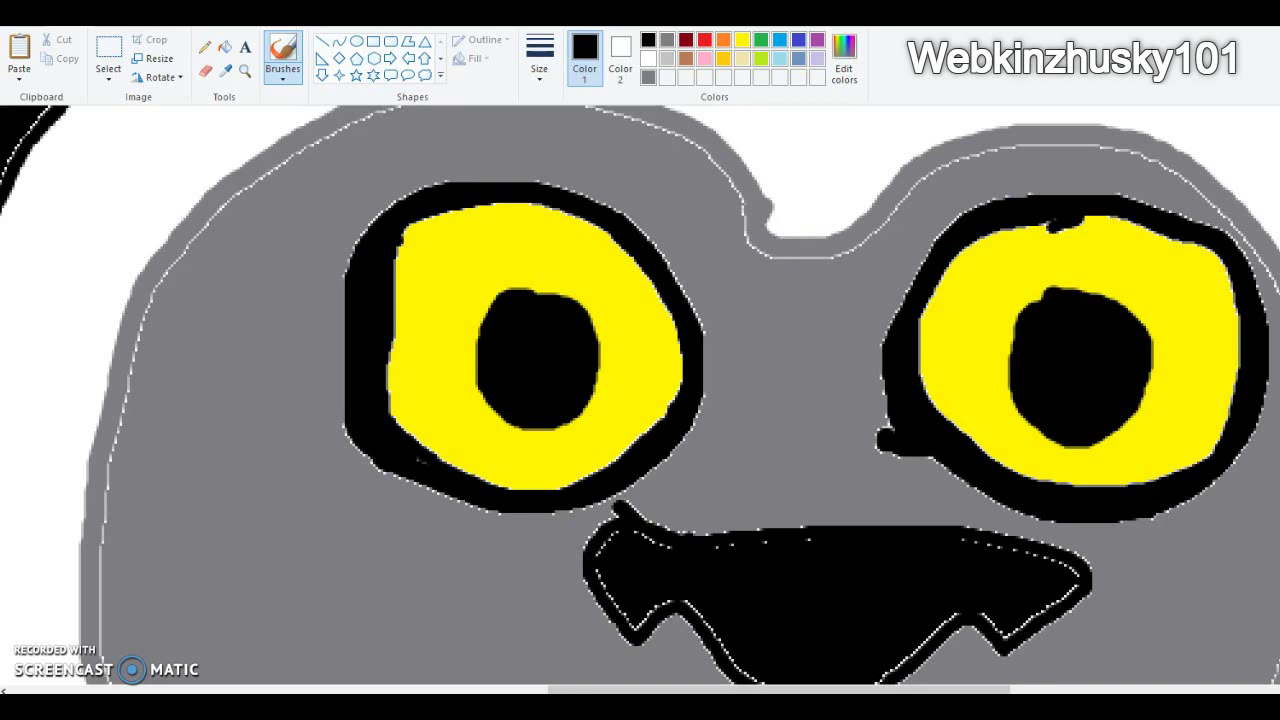
Step: Draw a long black-outlined tail curving up from beside the lower body, with its rounded tip bent outward
click(118, 15)
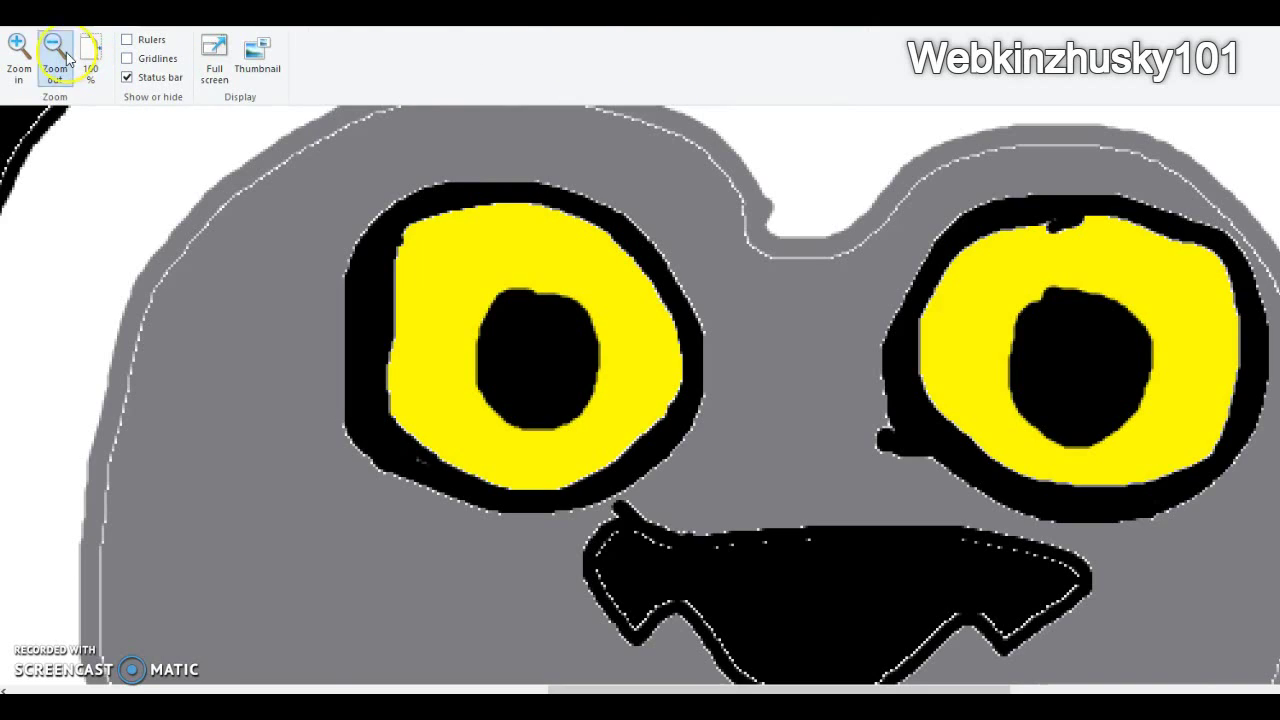
click(66, 52)
click(66, 52)
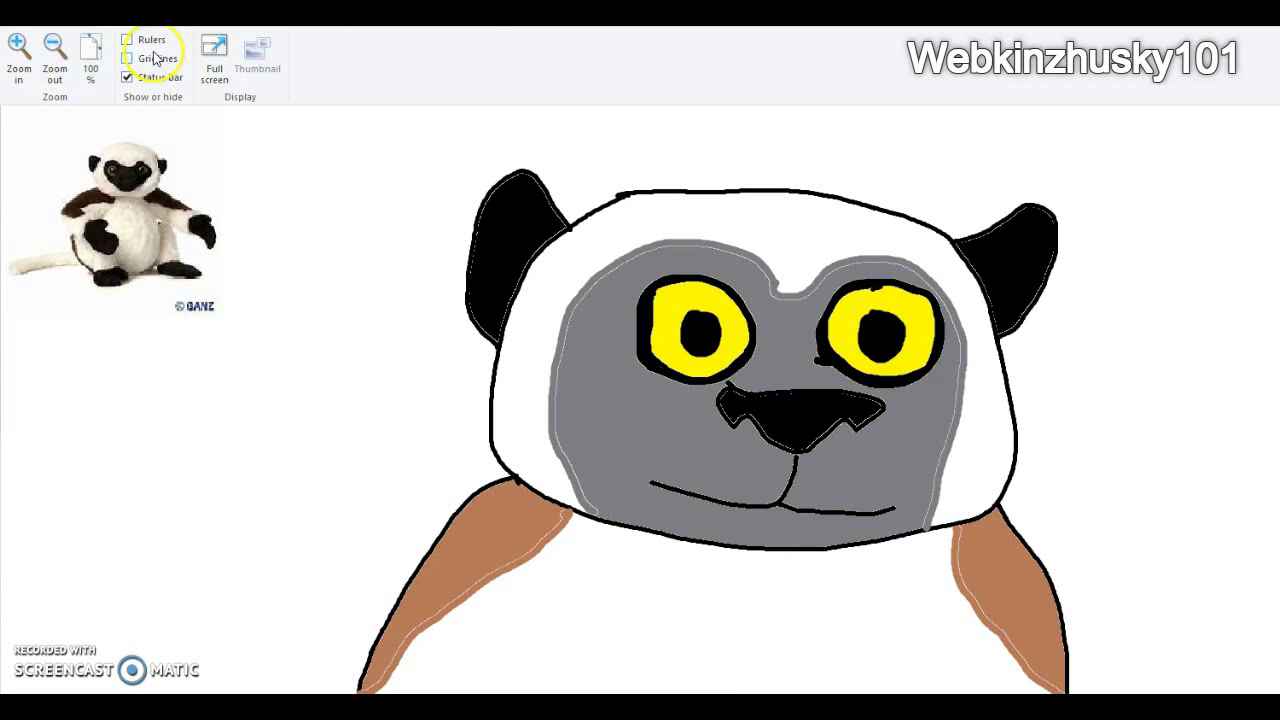
click(75, 15)
drag(385, 494, 372, 512)
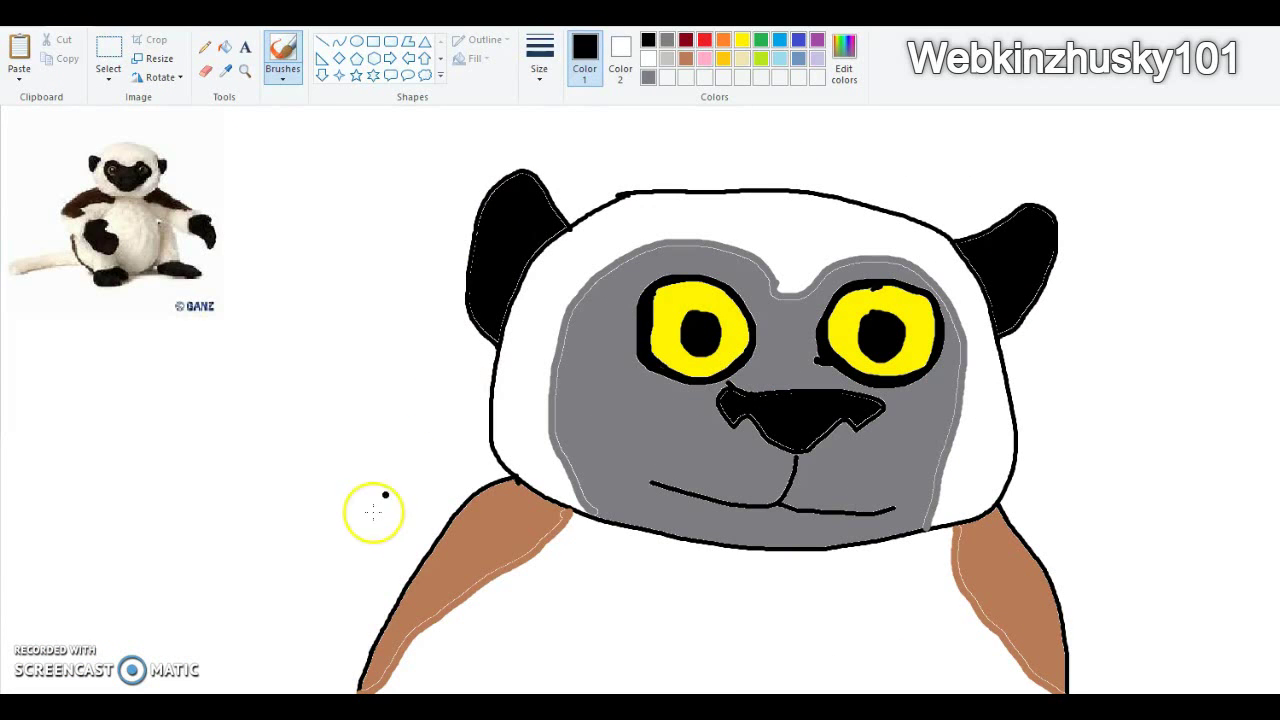
mouse_move(358, 676)
mouse_down()
mouse_move(335, 654)
mouse_move(332, 521)
mouse_move(282, 402)
mouse_move(151, 420)
mouse_move(249, 442)
mouse_move(284, 546)
mouse_move(292, 683)
mouse_up()
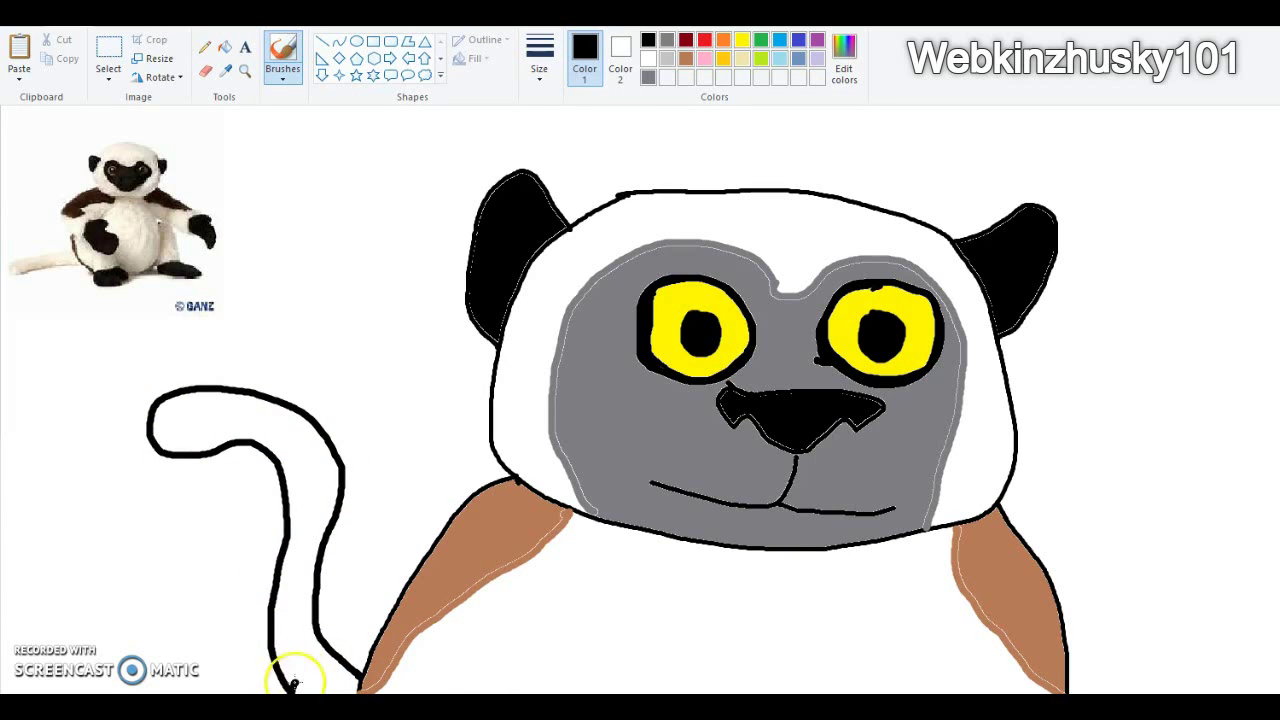
Step: Thicken the smile line with upturned ends, add an open mouth curve below its centre and fill the mouth black
mouse_move(632, 466)
mouse_down()
mouse_move(659, 485)
mouse_move(768, 502)
mouse_move(786, 492)
mouse_move(796, 453)
mouse_move(789, 506)
mouse_move(877, 512)
mouse_up()
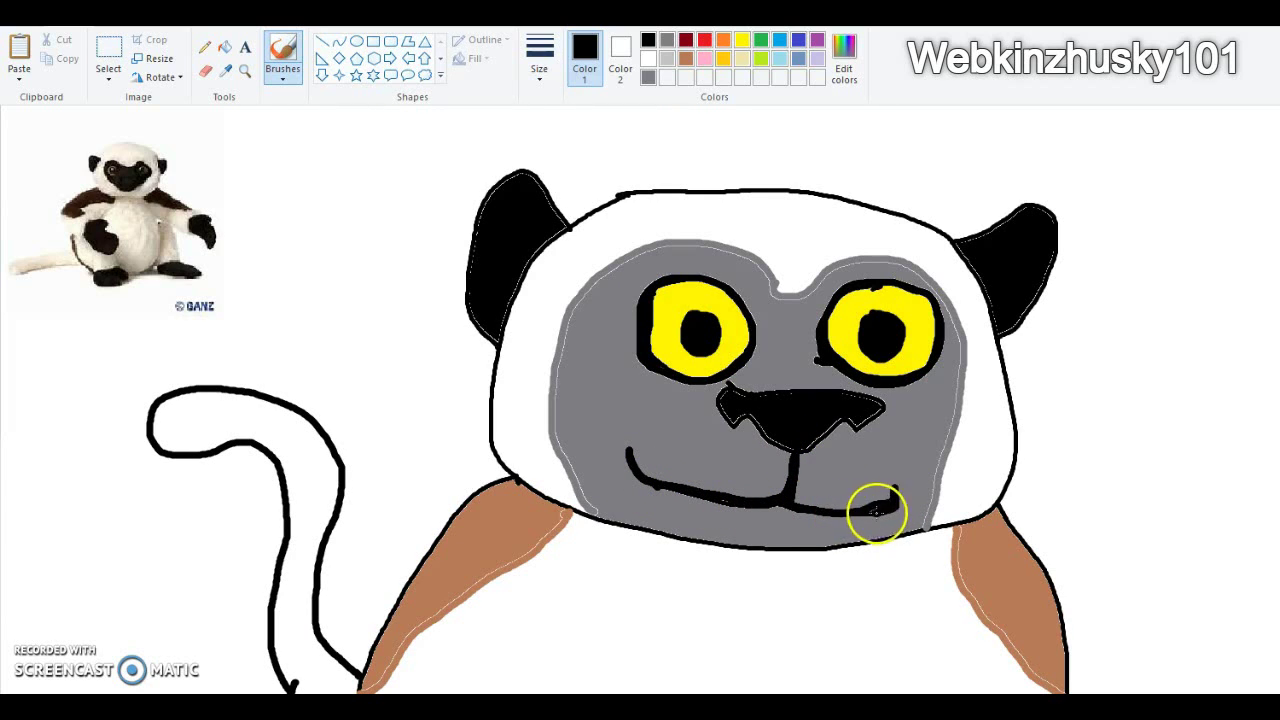
mouse_move(712, 500)
mouse_down()
mouse_move(743, 527)
mouse_move(803, 533)
mouse_move(835, 512)
mouse_up()
click(224, 46)
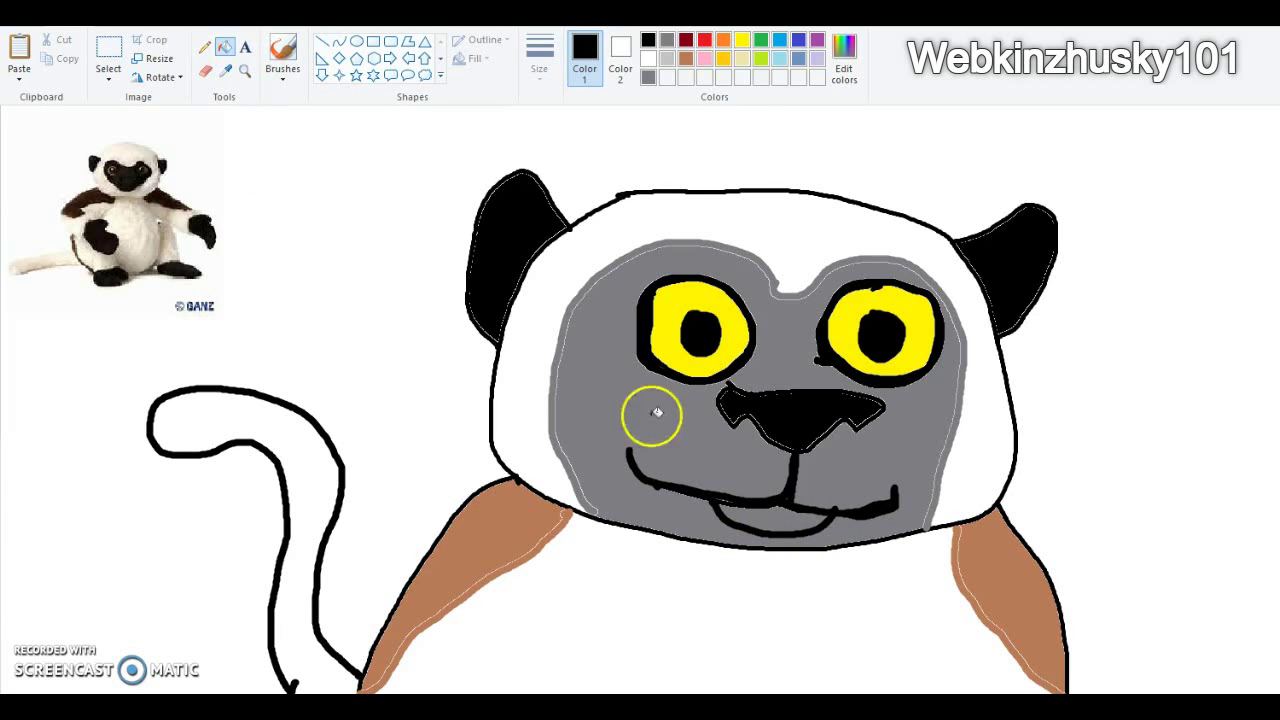
click(245, 71)
click(780, 517)
click(530, 292)
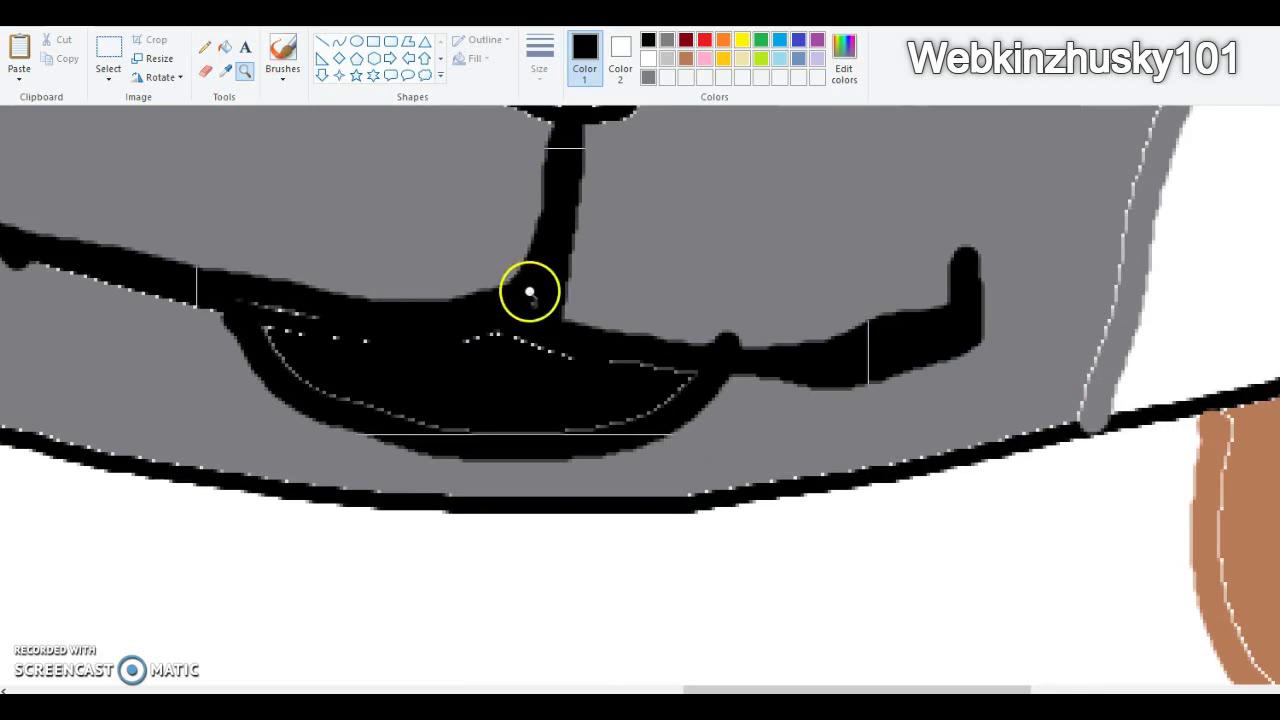
Step: Try to draw a pink-outlined tongue with a red centre line inside the black mouth and fill it pink
click(704, 58)
click(280, 55)
click(539, 60)
click(557, 143)
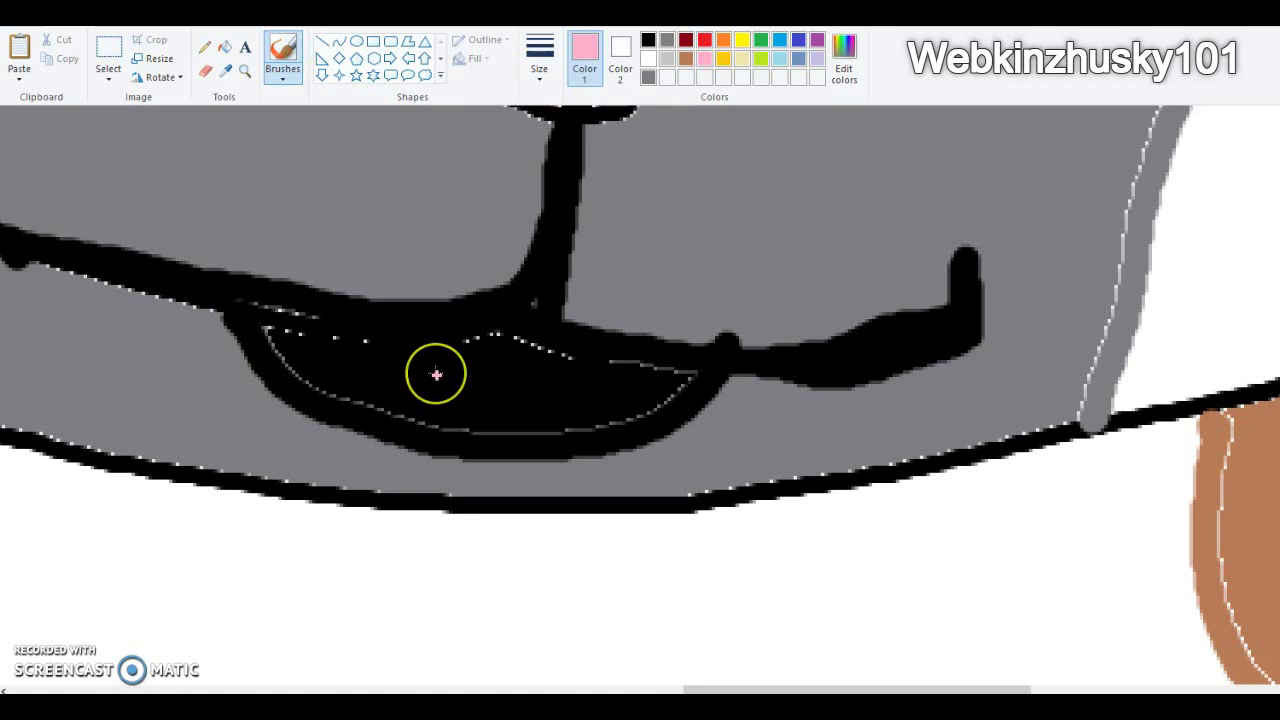
mouse_move(362, 408)
mouse_down()
mouse_move(422, 364)
mouse_move(512, 365)
mouse_move(570, 437)
mouse_up()
click(704, 42)
click(470, 289)
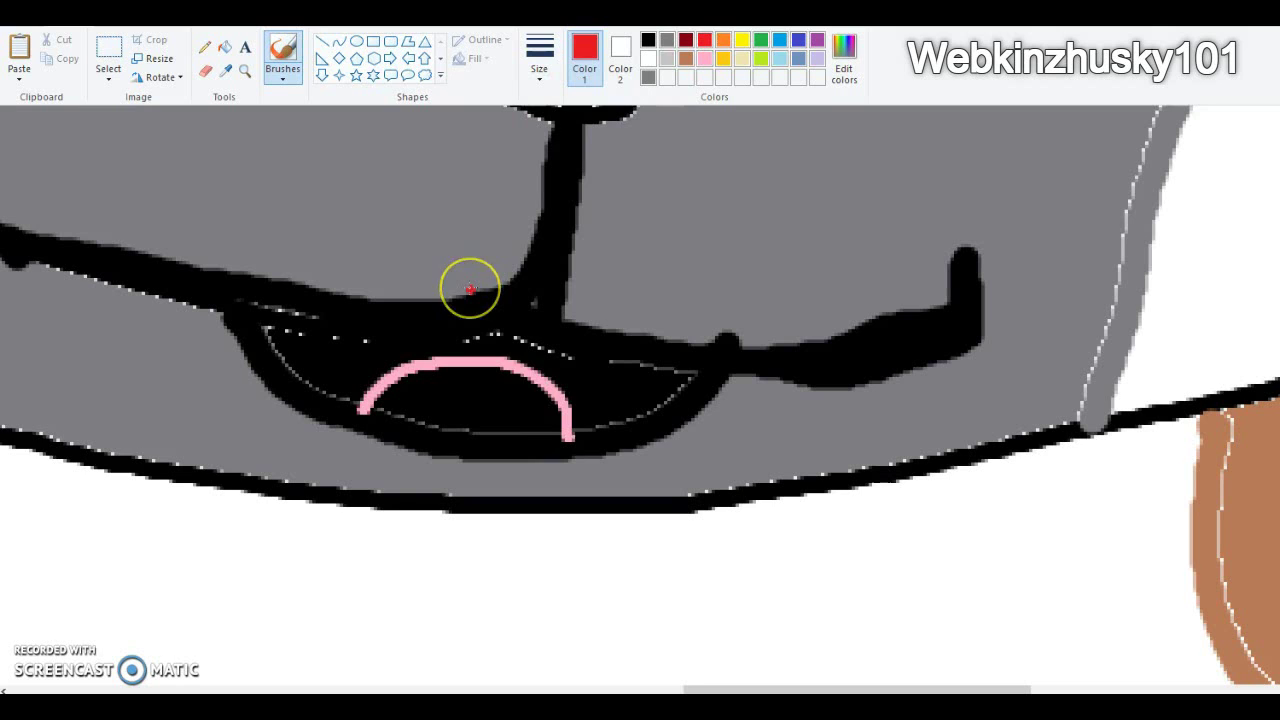
key(ctrl+z)
mouse_move(466, 365)
mouse_down()
mouse_move(509, 377)
mouse_move(508, 408)
mouse_up()
click(704, 58)
click(224, 47)
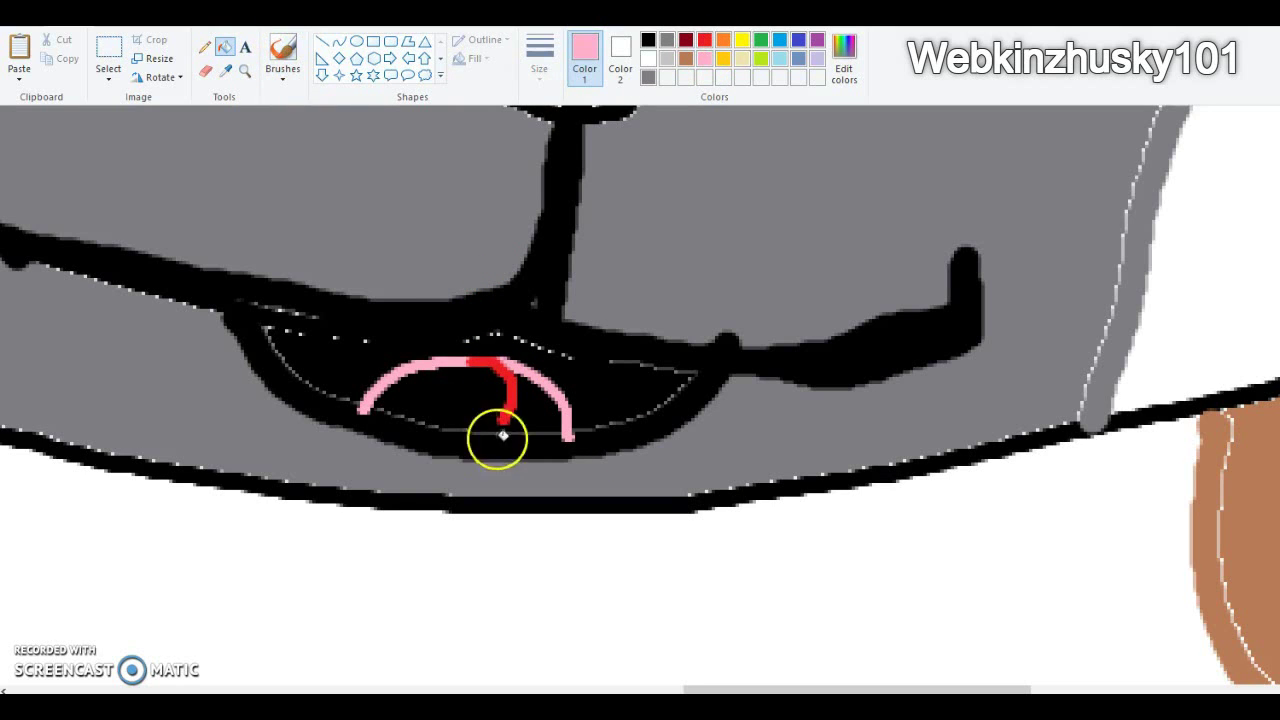
click(463, 388)
key(ctrl+z)
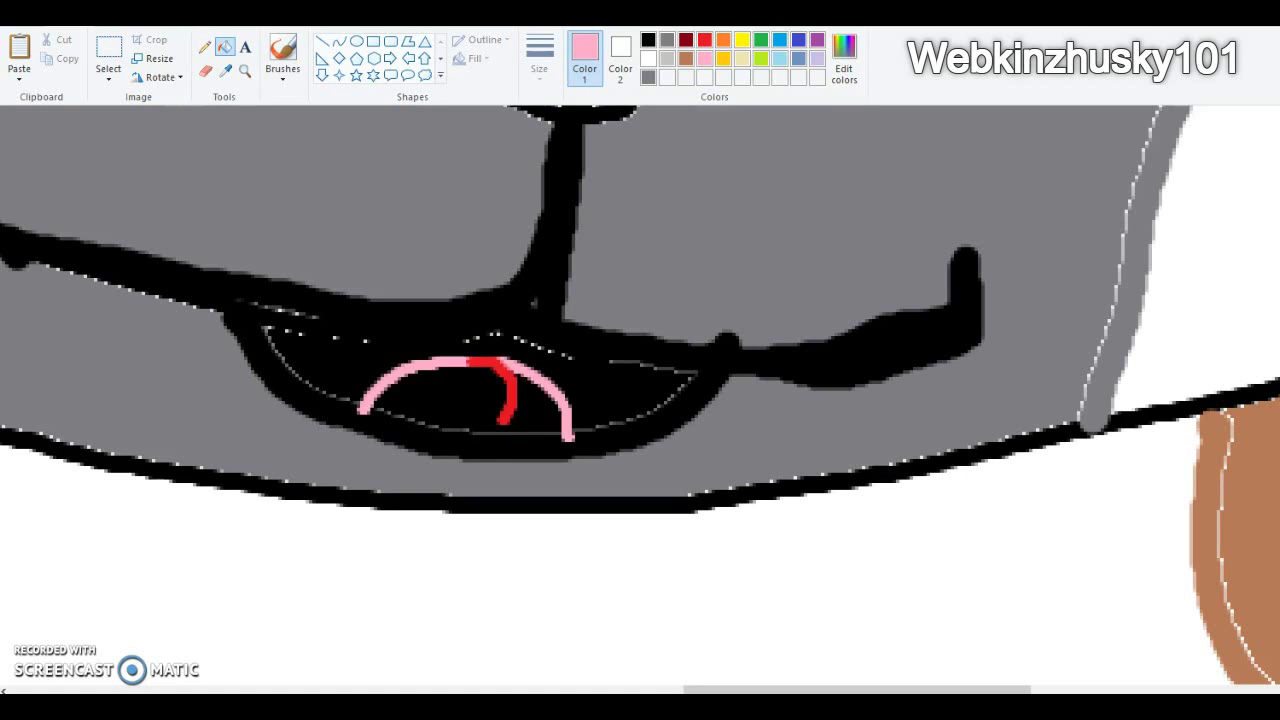
key(ctrl+z)
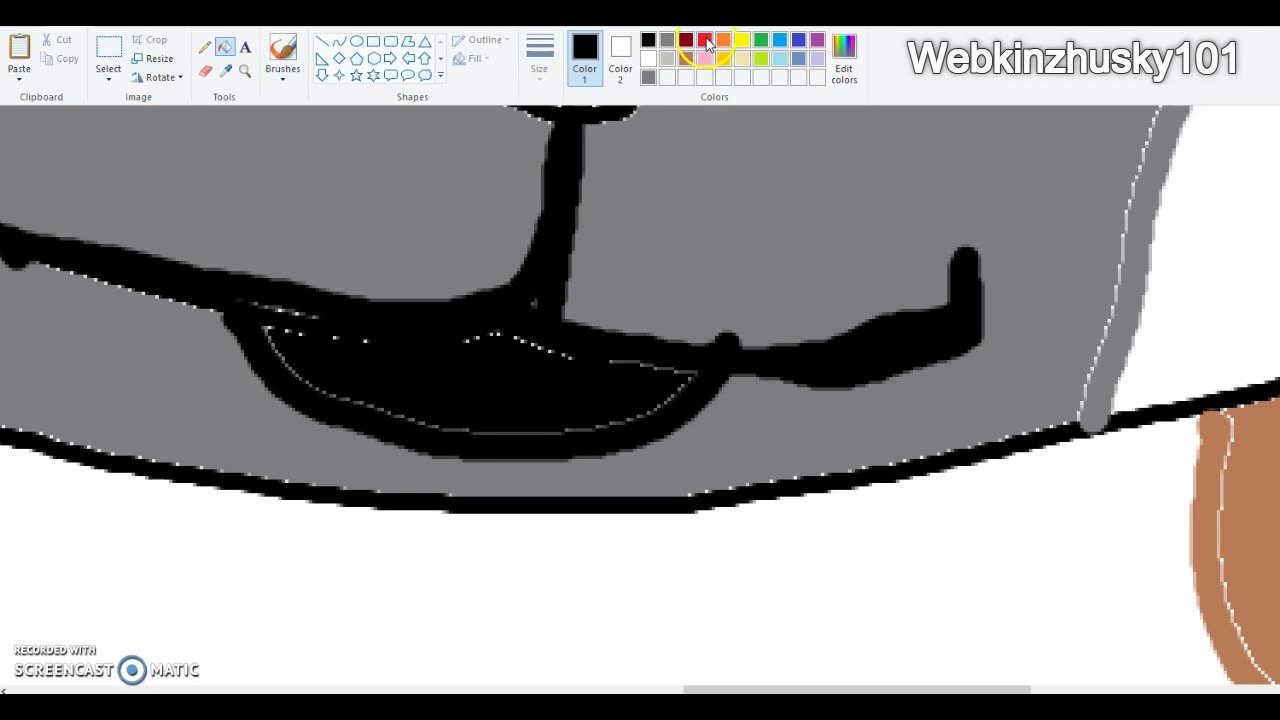
Step: Draw a red, double-humped tongue outline with a centre fold inside the black mouth and fill it pink
click(289, 58)
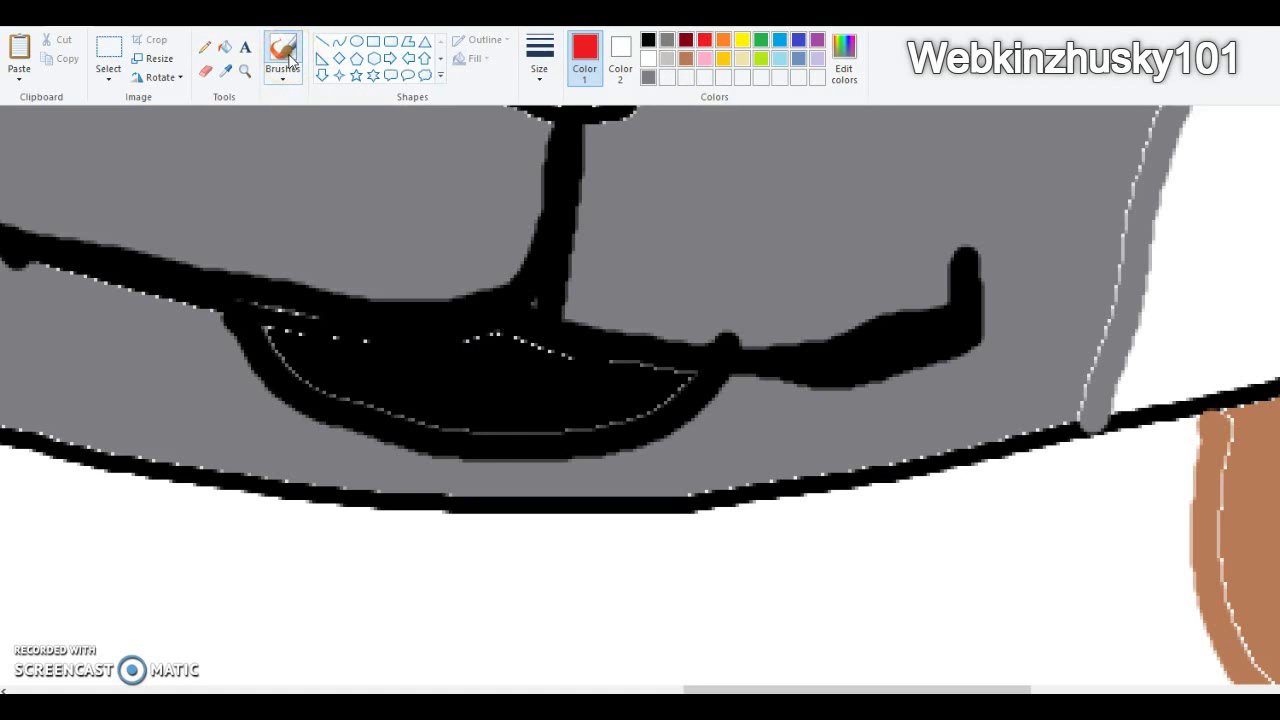
mouse_move(368, 406)
mouse_down()
mouse_move(430, 365)
mouse_move(496, 386)
mouse_move(533, 364)
mouse_move(590, 428)
mouse_up()
click(704, 58)
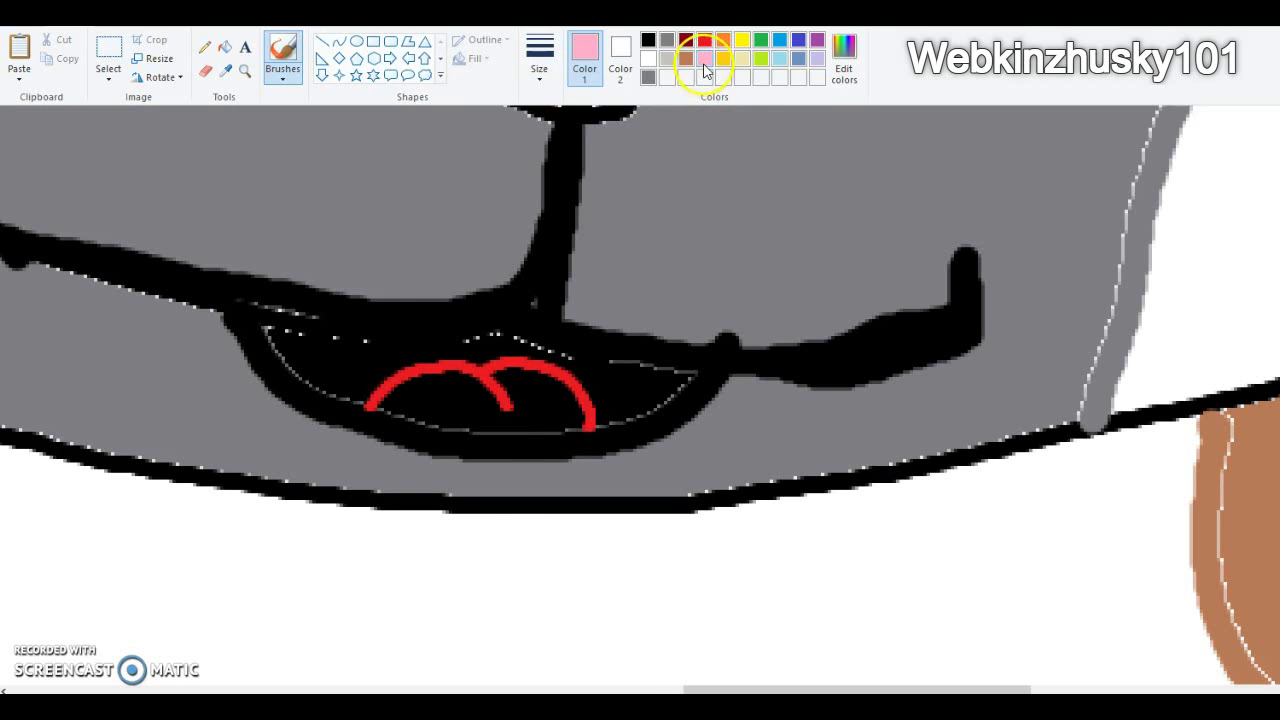
click(224, 47)
click(466, 410)
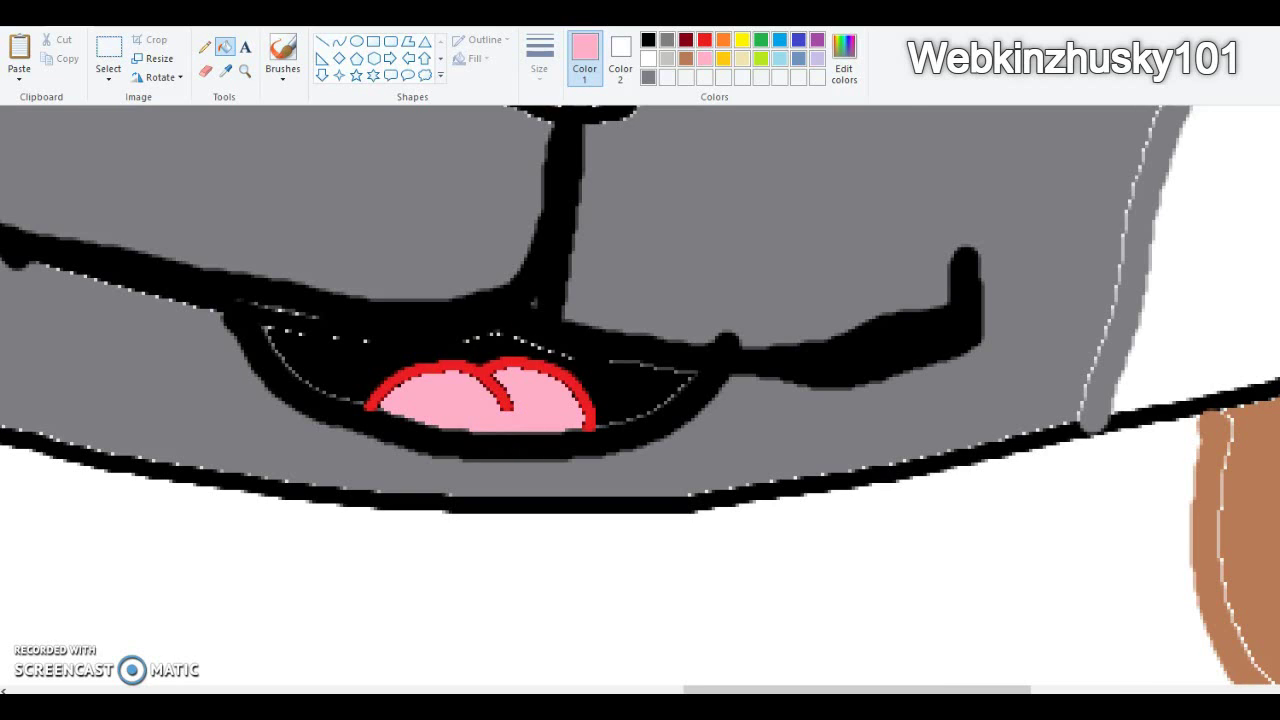
Step: Paint three thick black whisker dots on each side of the muzzle, between the nose and the mouth line
scroll(952, 166, up, 5)
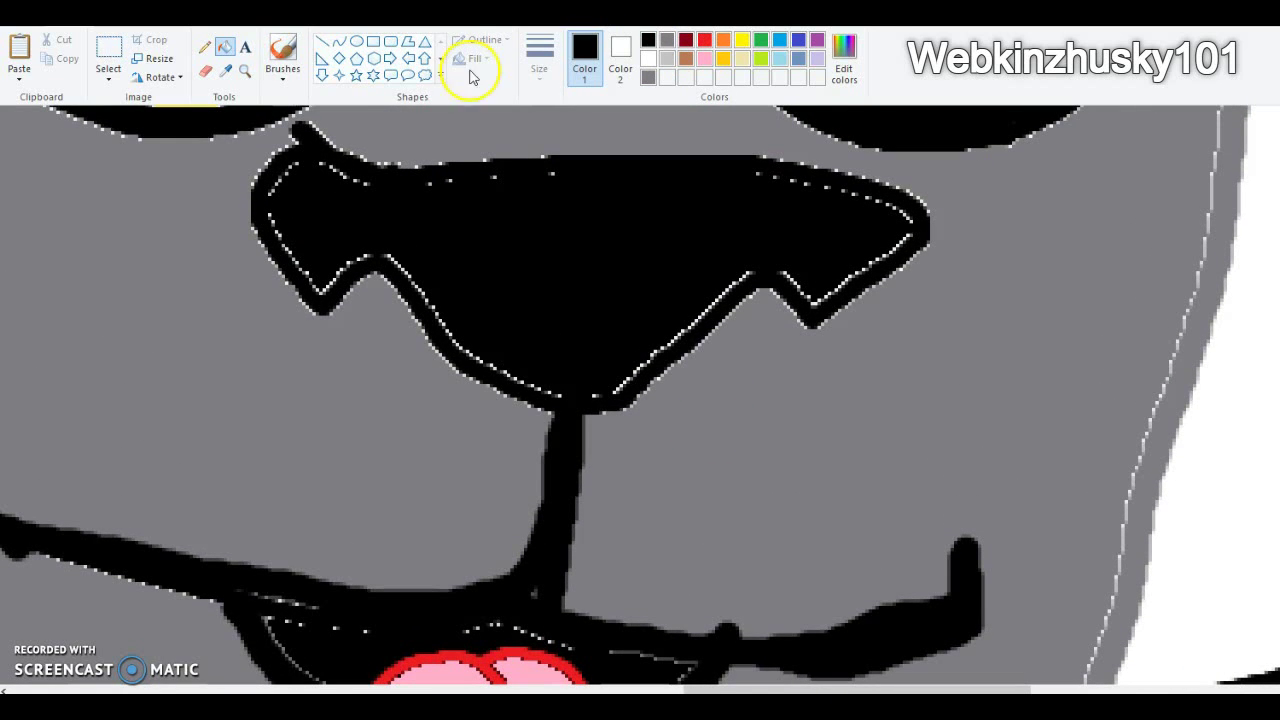
click(283, 55)
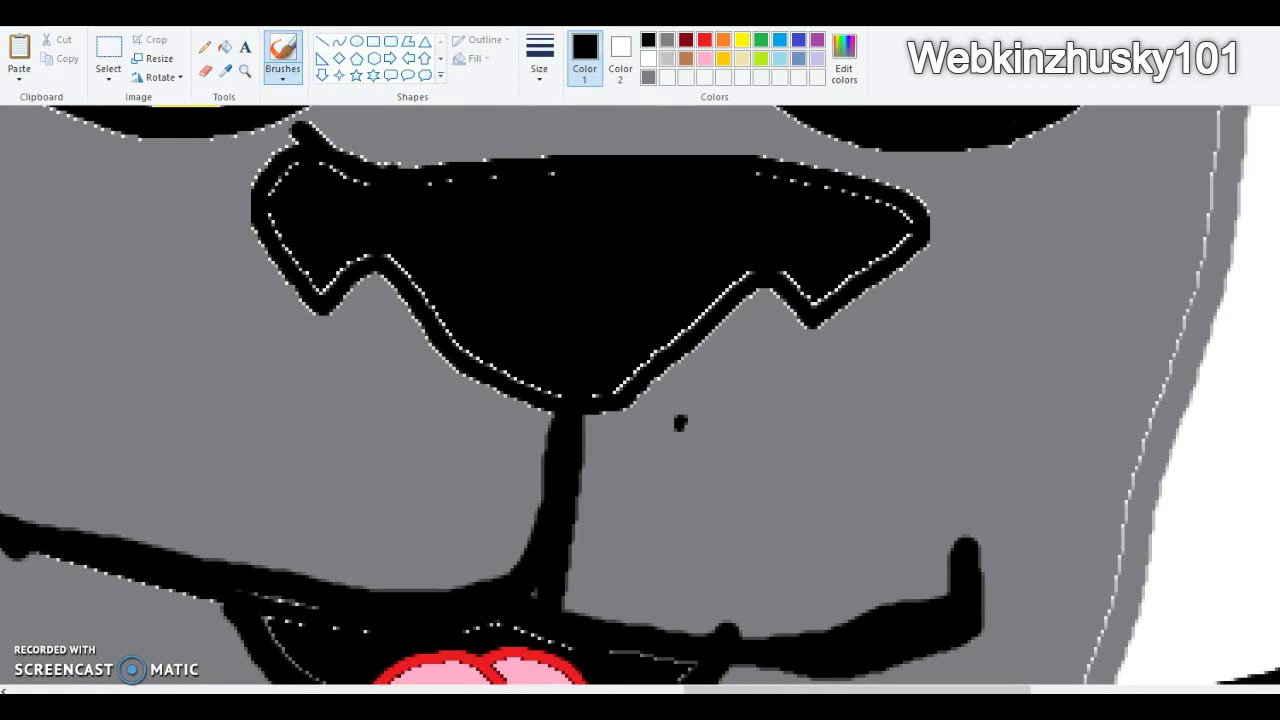
click(539, 60)
click(578, 212)
click(605, 405)
click(699, 424)
click(665, 511)
click(768, 491)
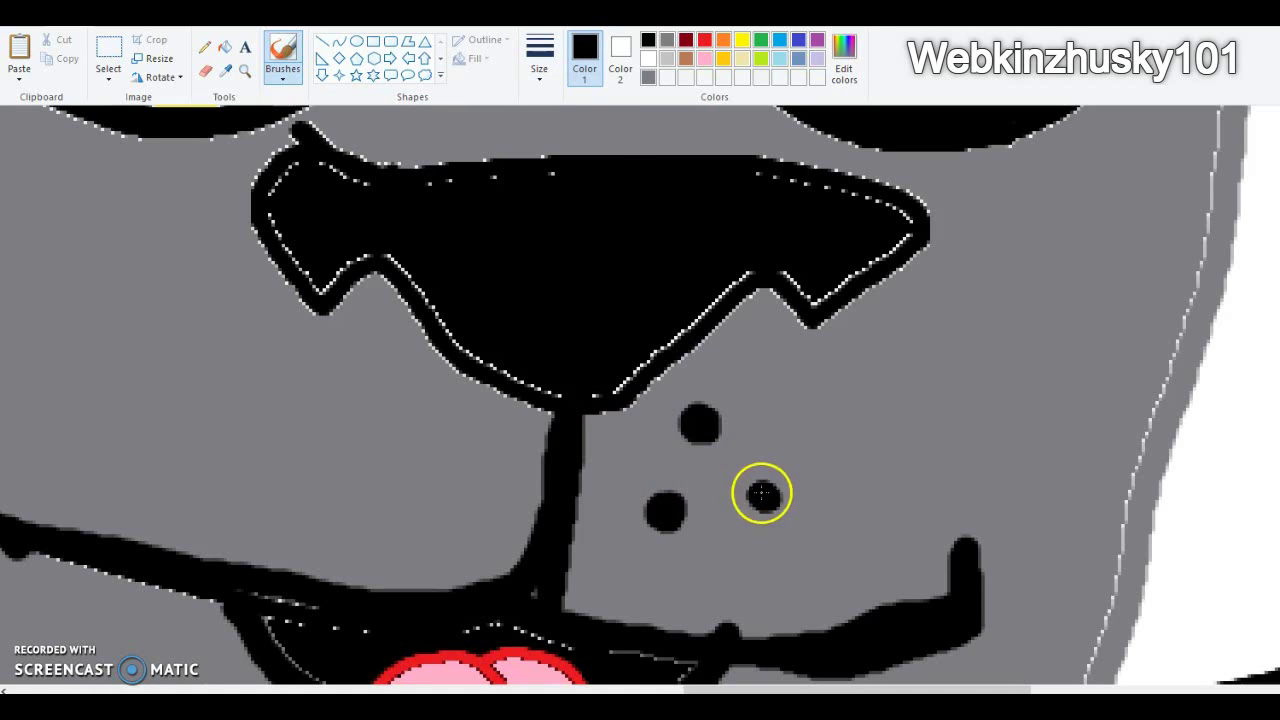
click(415, 394)
click(388, 479)
click(470, 482)
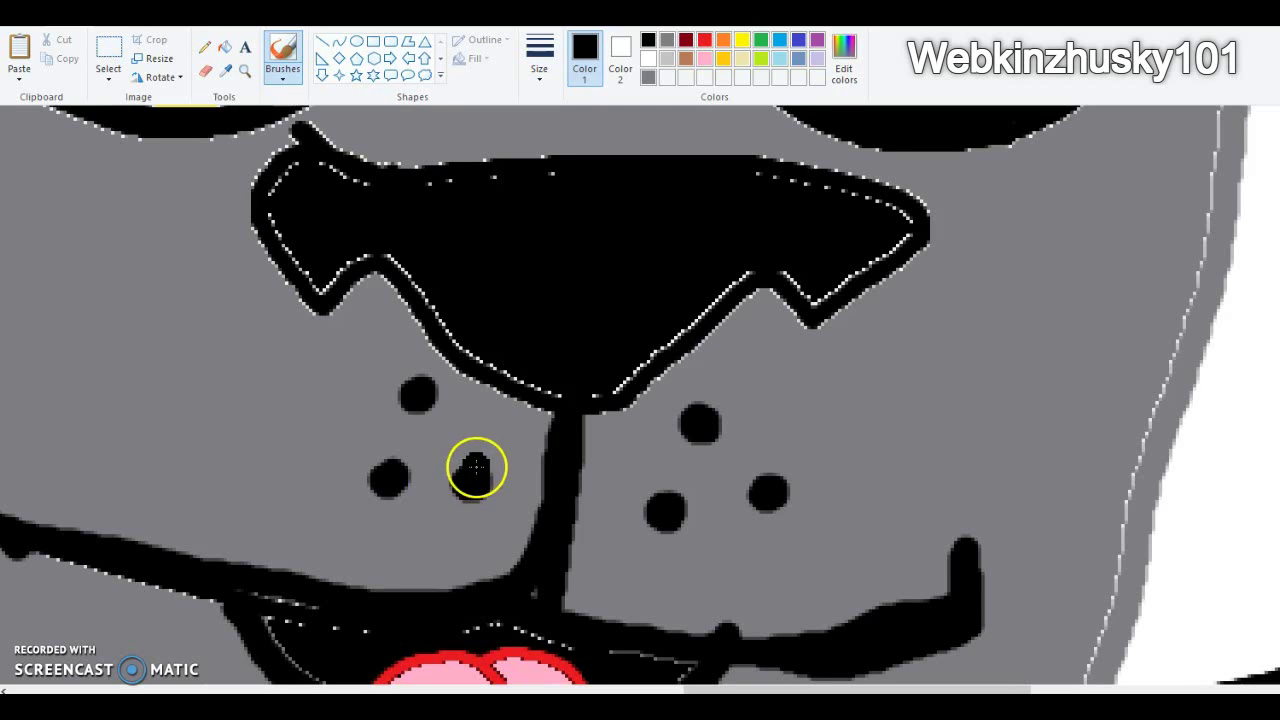
Step: Select the reference plush photo beside the drawing and delete it from the canvas
click(55, 60)
click(68, 65)
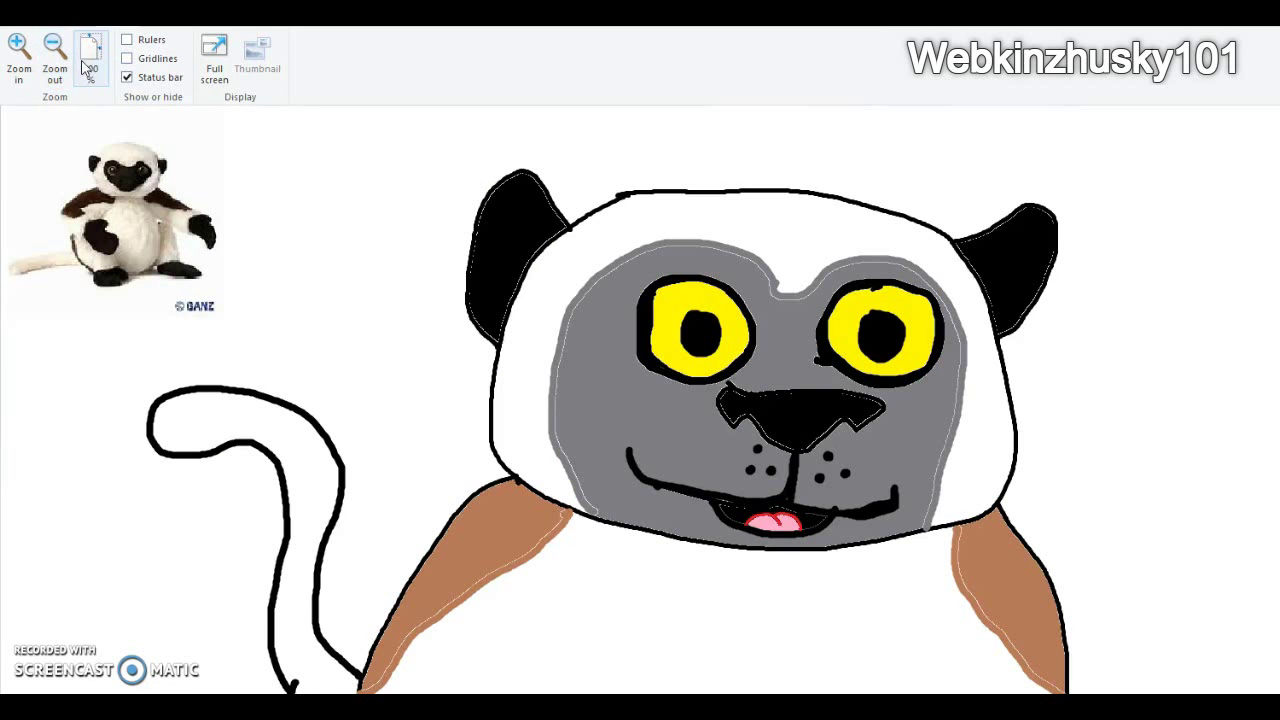
click(108, 70)
click(37, 105)
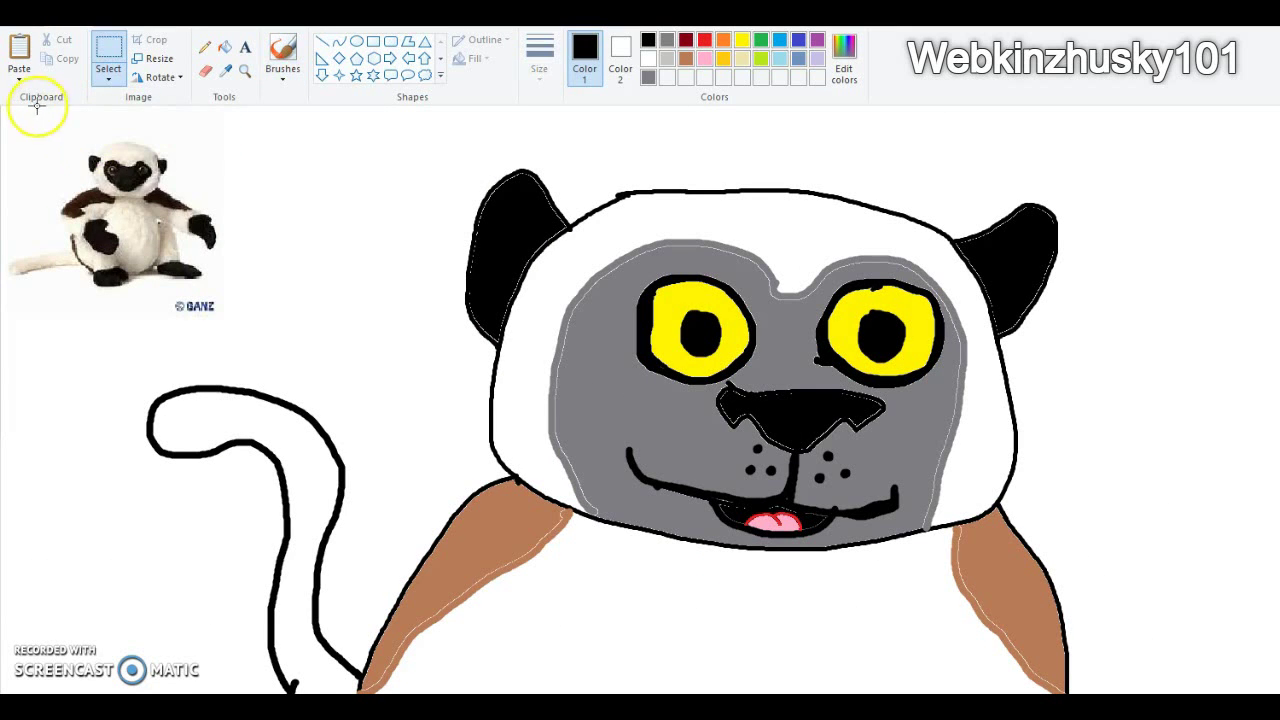
drag(12, 270, 211, 340)
right_click(163, 251)
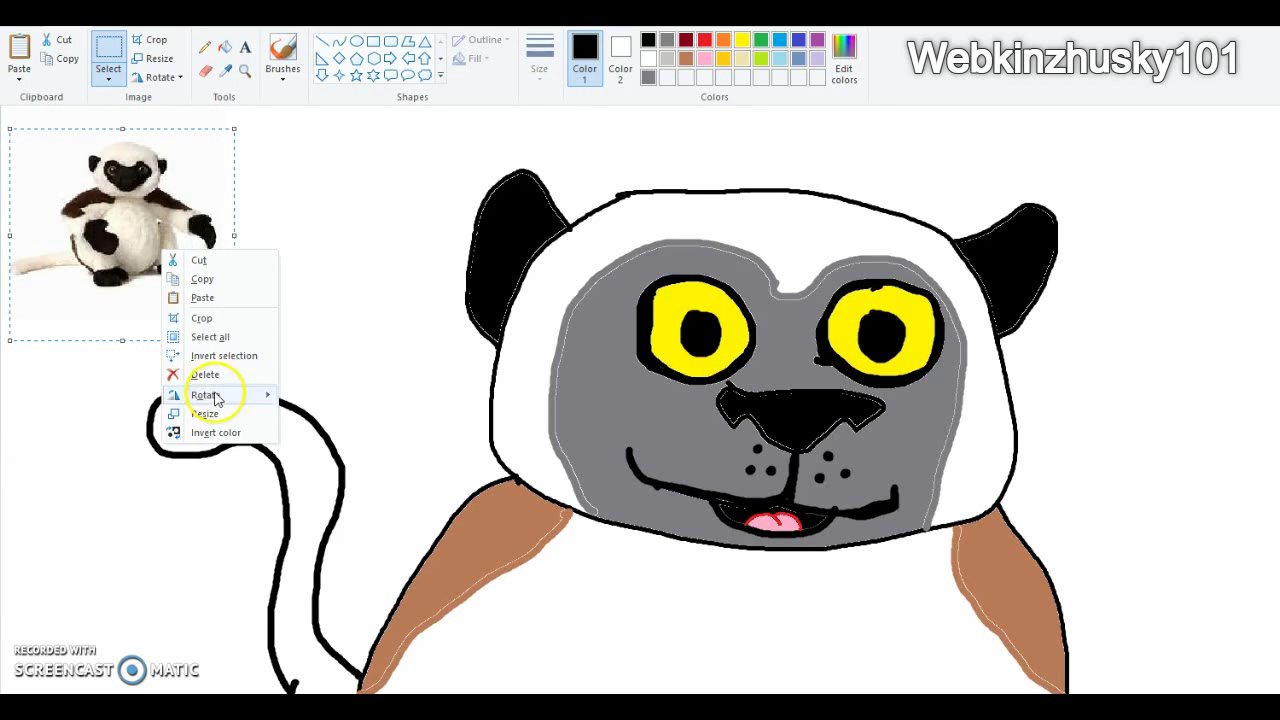
click(214, 380)
Step: Fill the white background around the lemur with green, including the area where the reference photo was
click(740, 45)
click(760, 42)
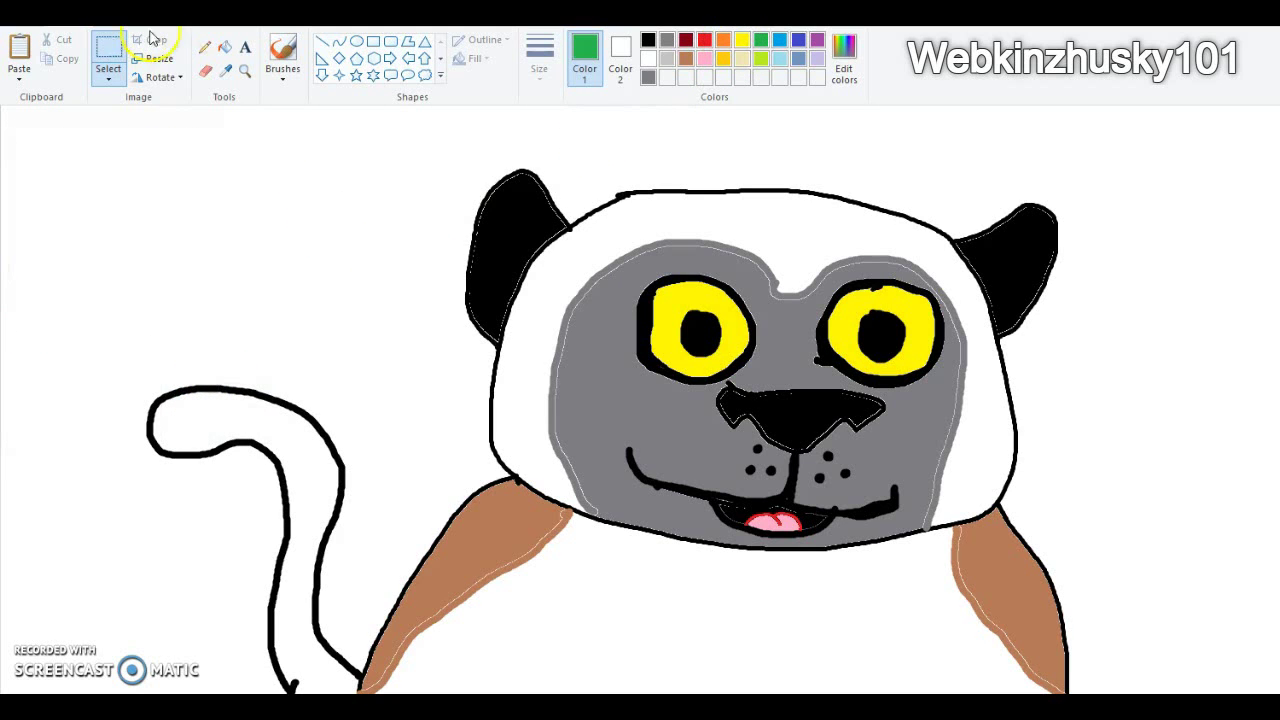
click(225, 47)
click(278, 163)
click(204, 113)
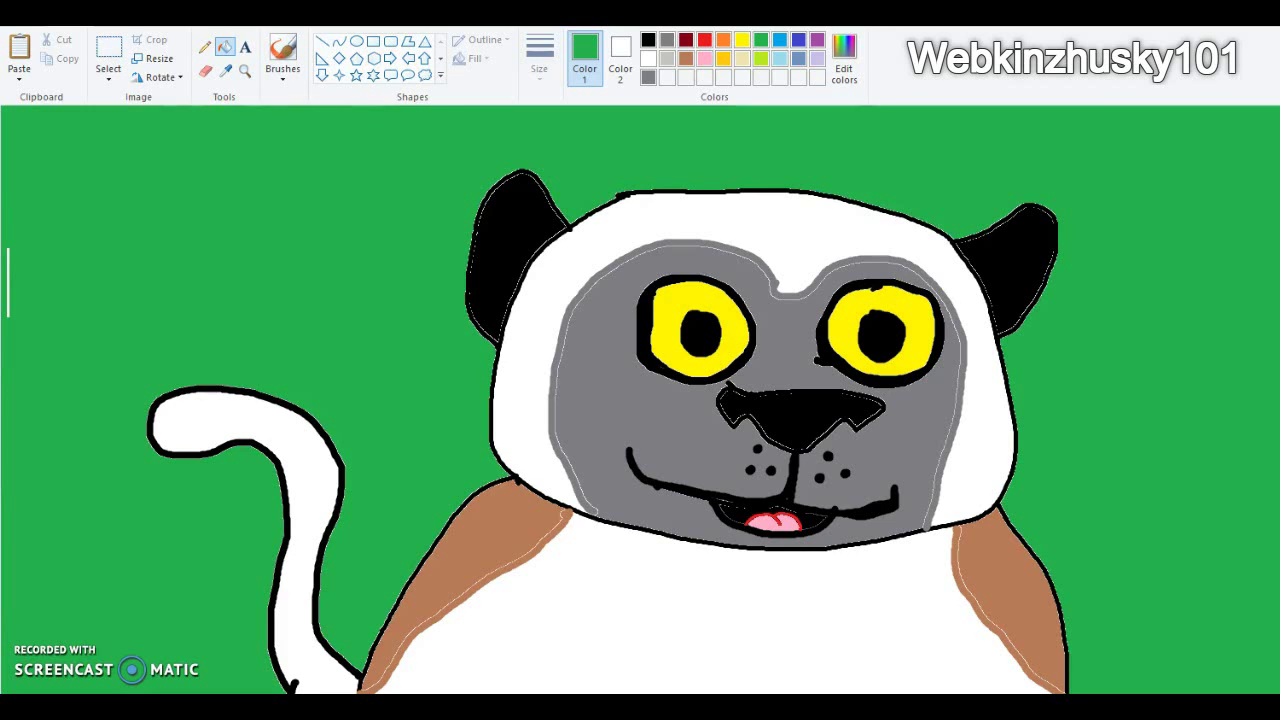